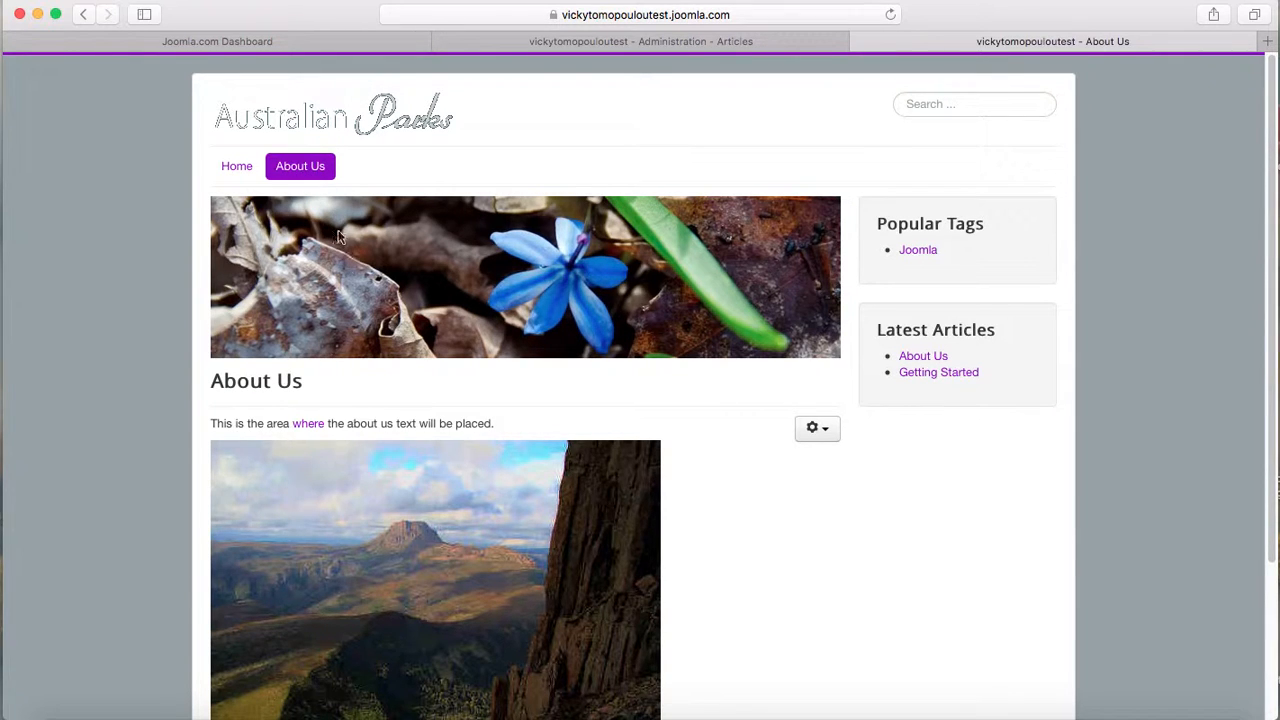
# - Review the live About Us page alongside the article administration list
pyautogui.click(664, 43)
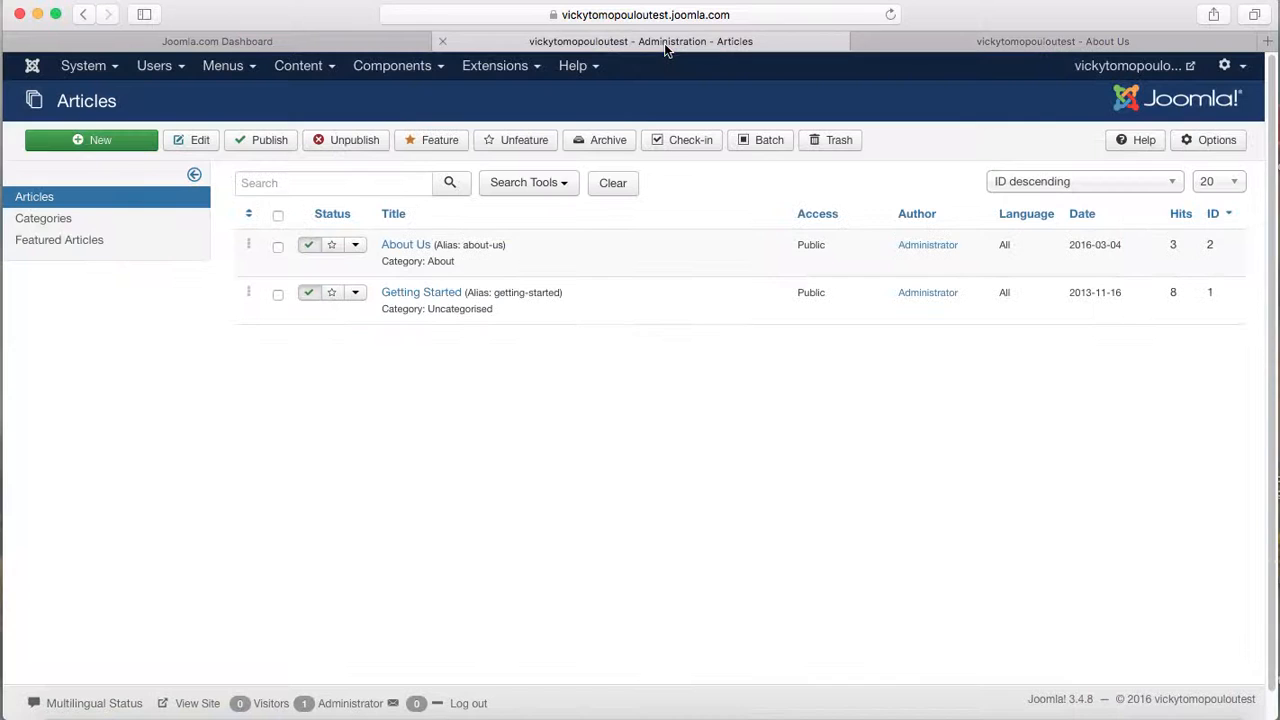
pyautogui.click(1035, 41)
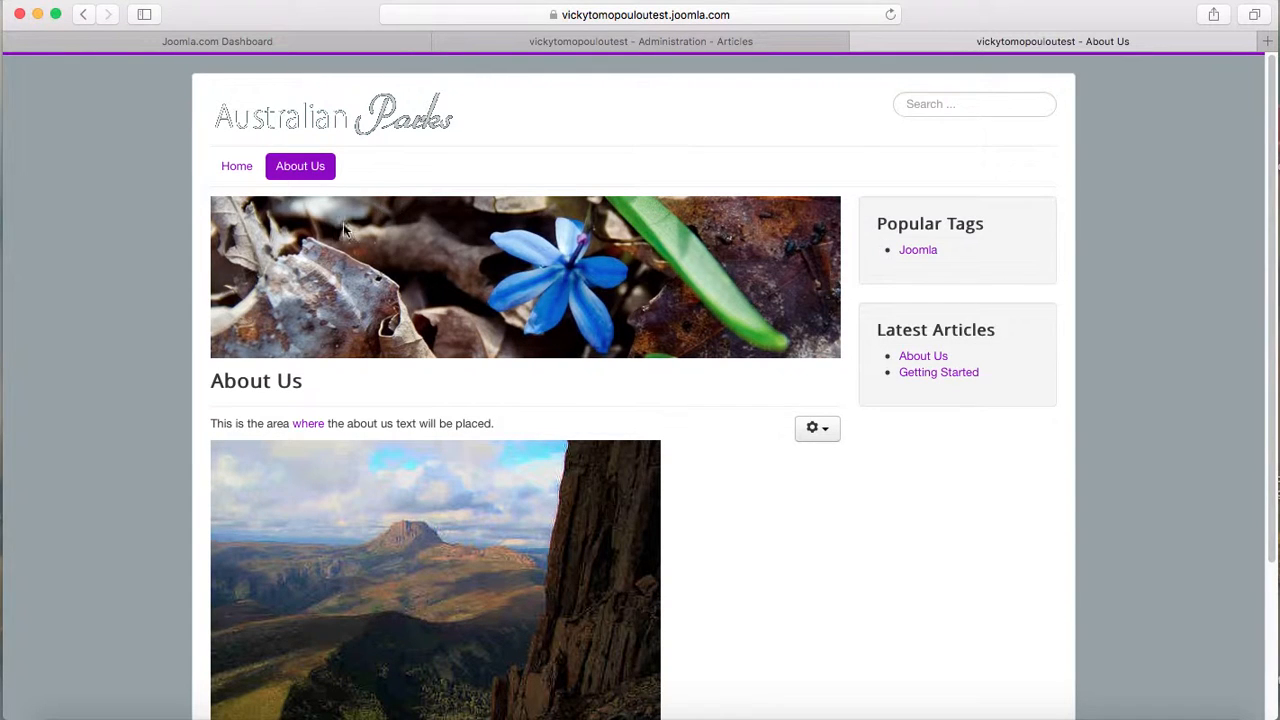
pyautogui.click(652, 41)
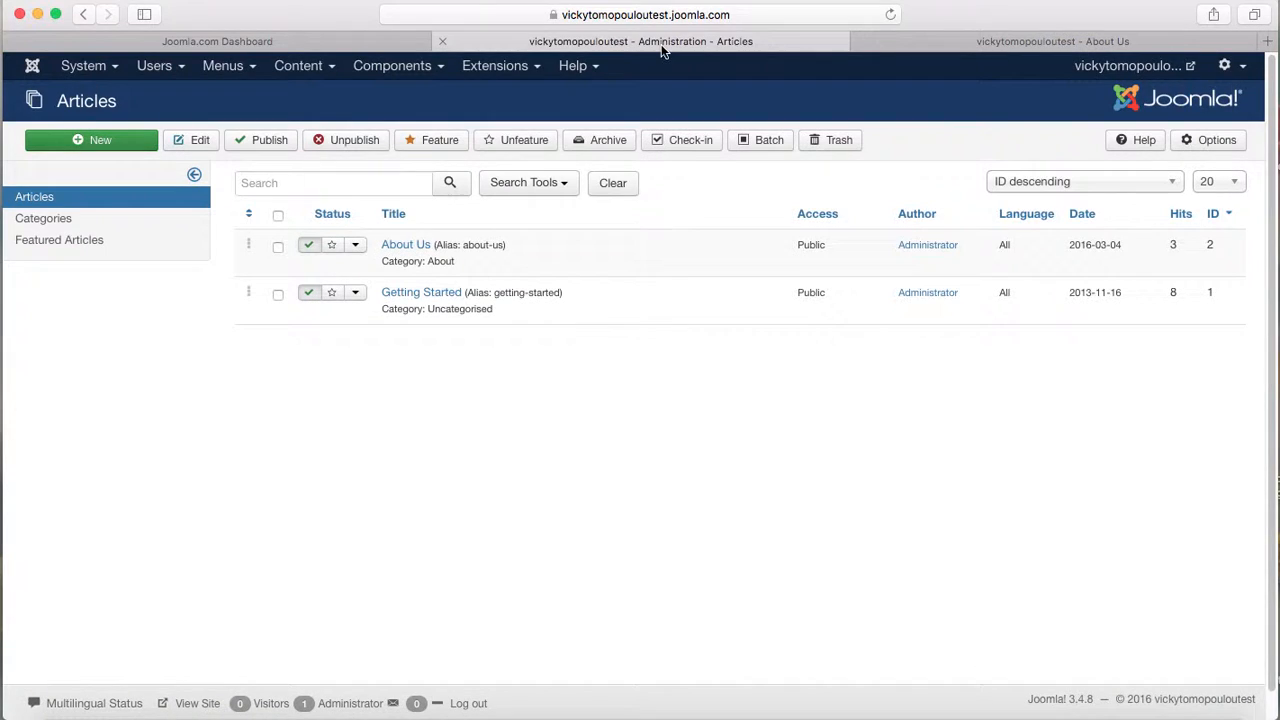
# - Start a new article category in the site administration and title it Press
pyautogui.click(305, 70)
pyautogui.click(301, 119)
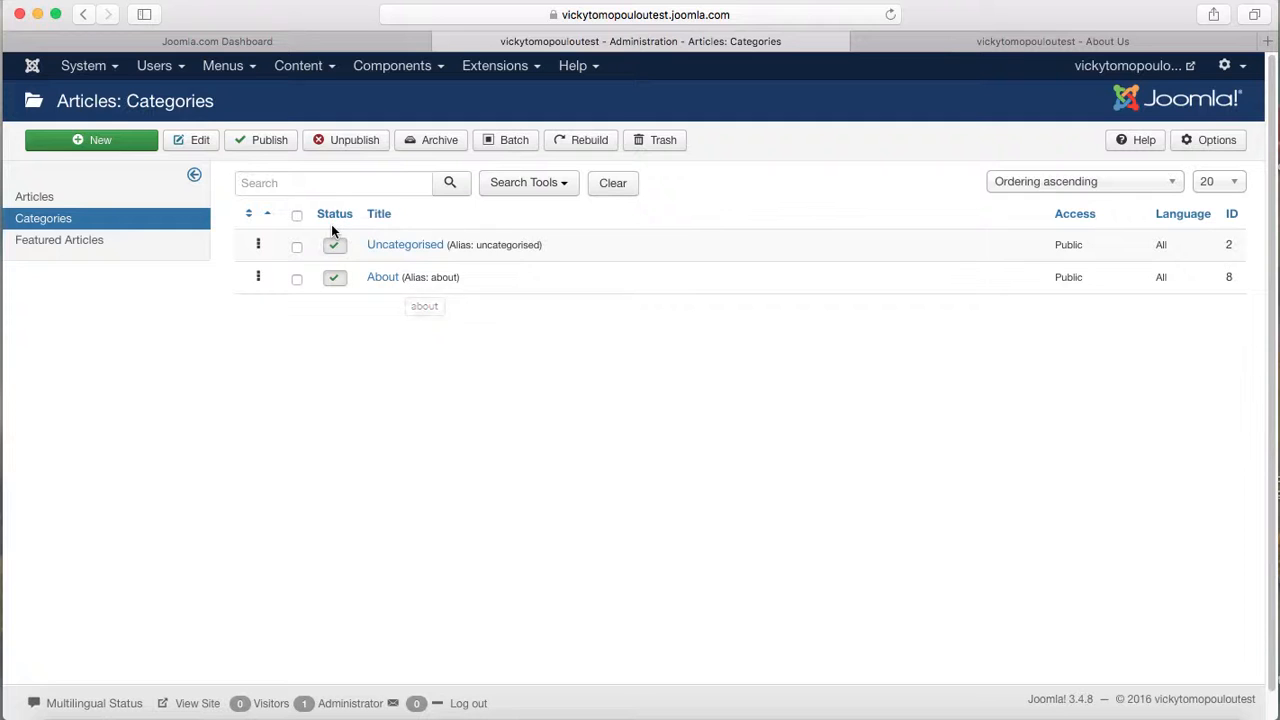
pyautogui.click(90, 140)
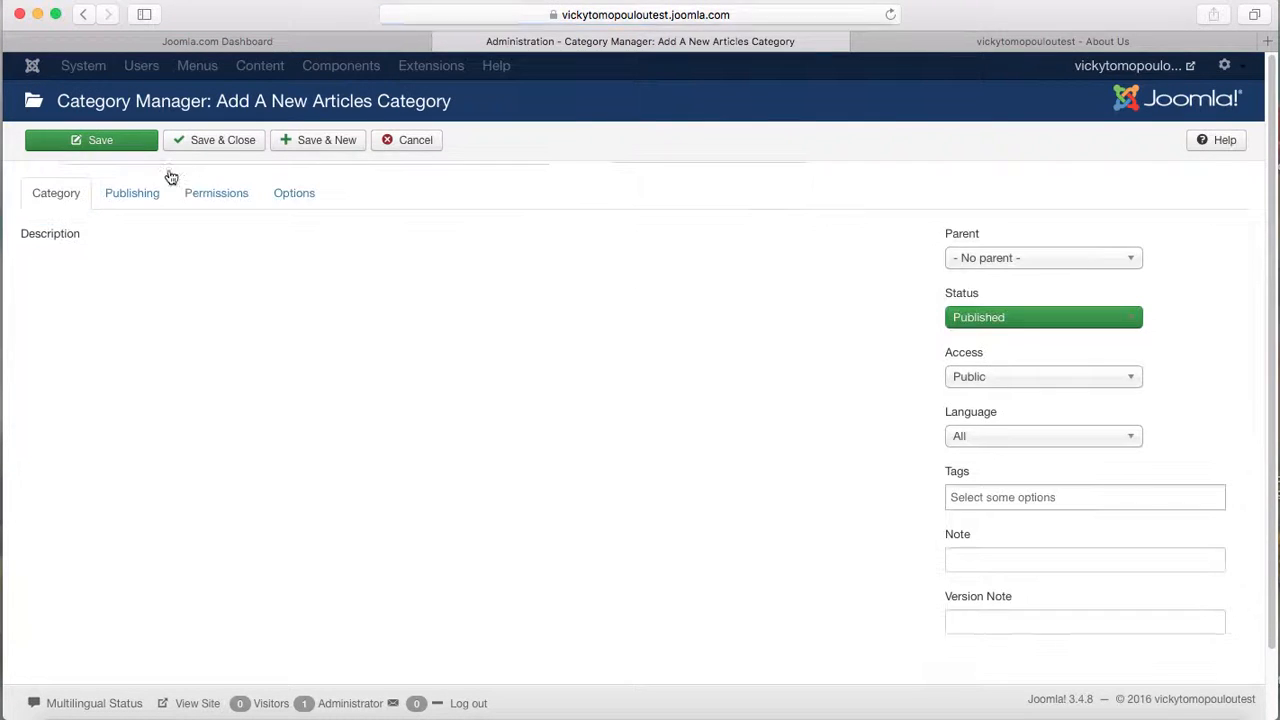
pyautogui.click(132, 189)
pyautogui.write('Press')
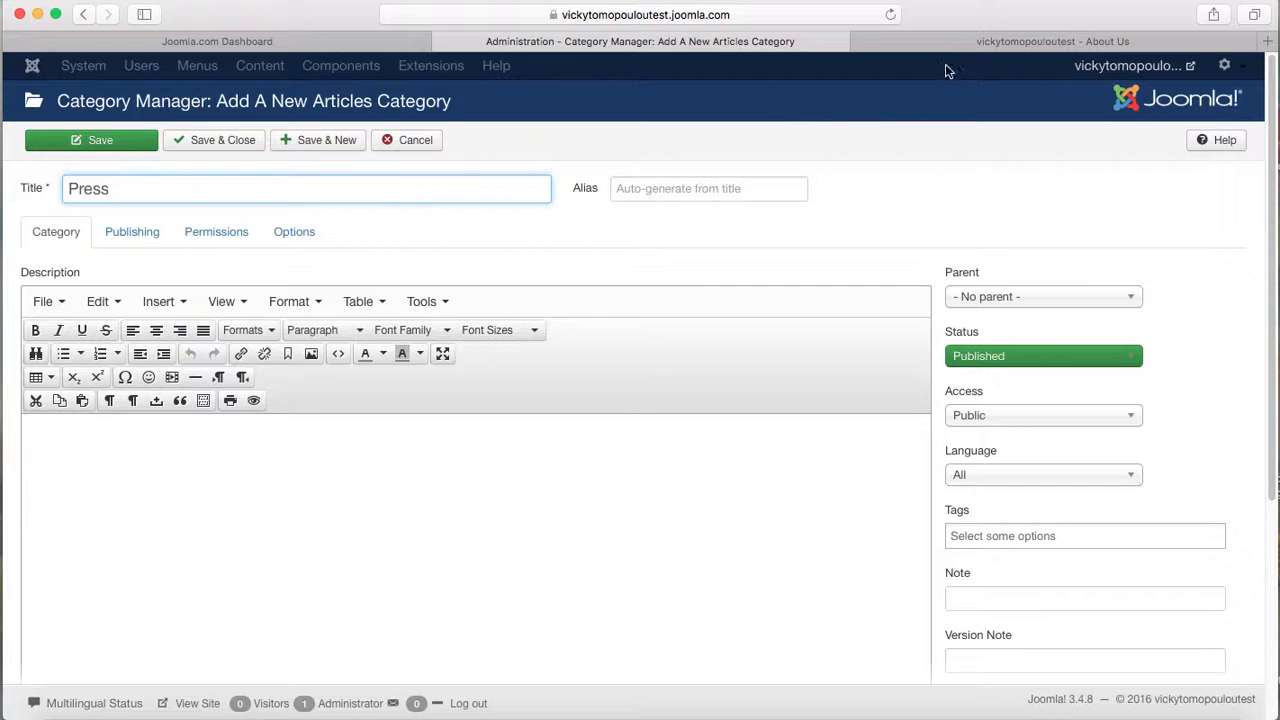
# - Set the Press category's parent to About and save it, opening another blank category
pyautogui.click(962, 44)
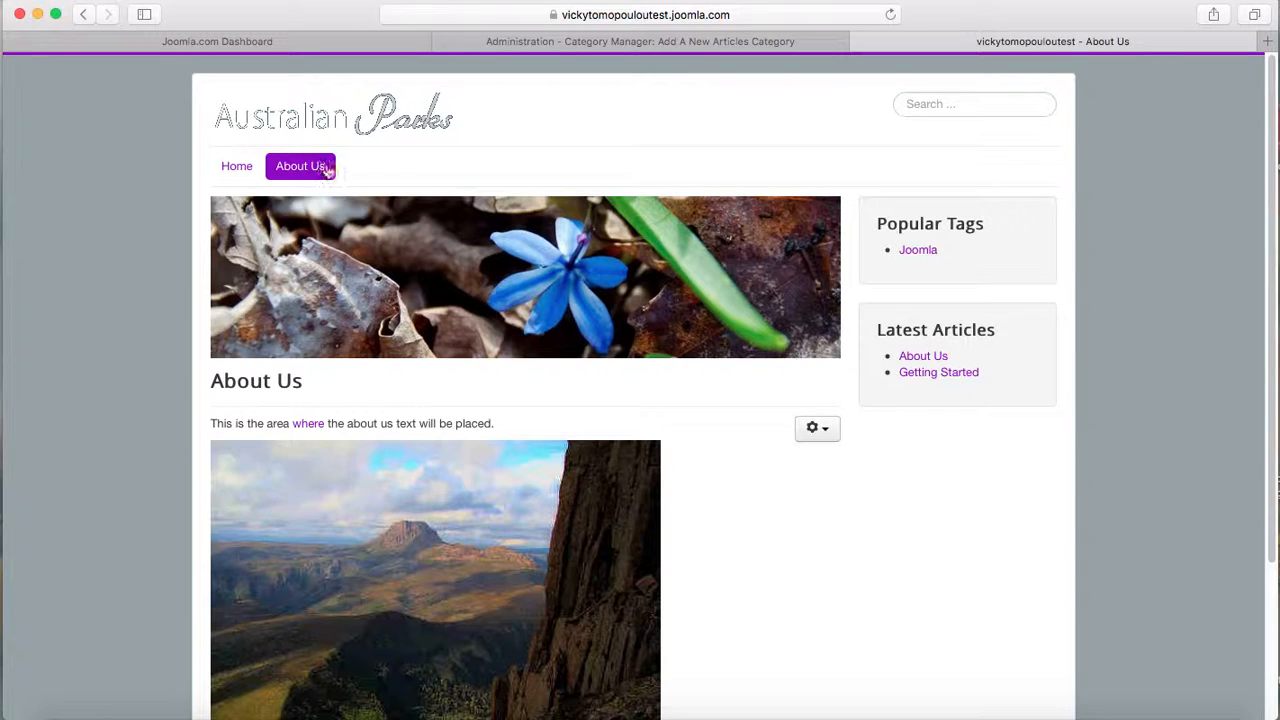
pyautogui.click(641, 44)
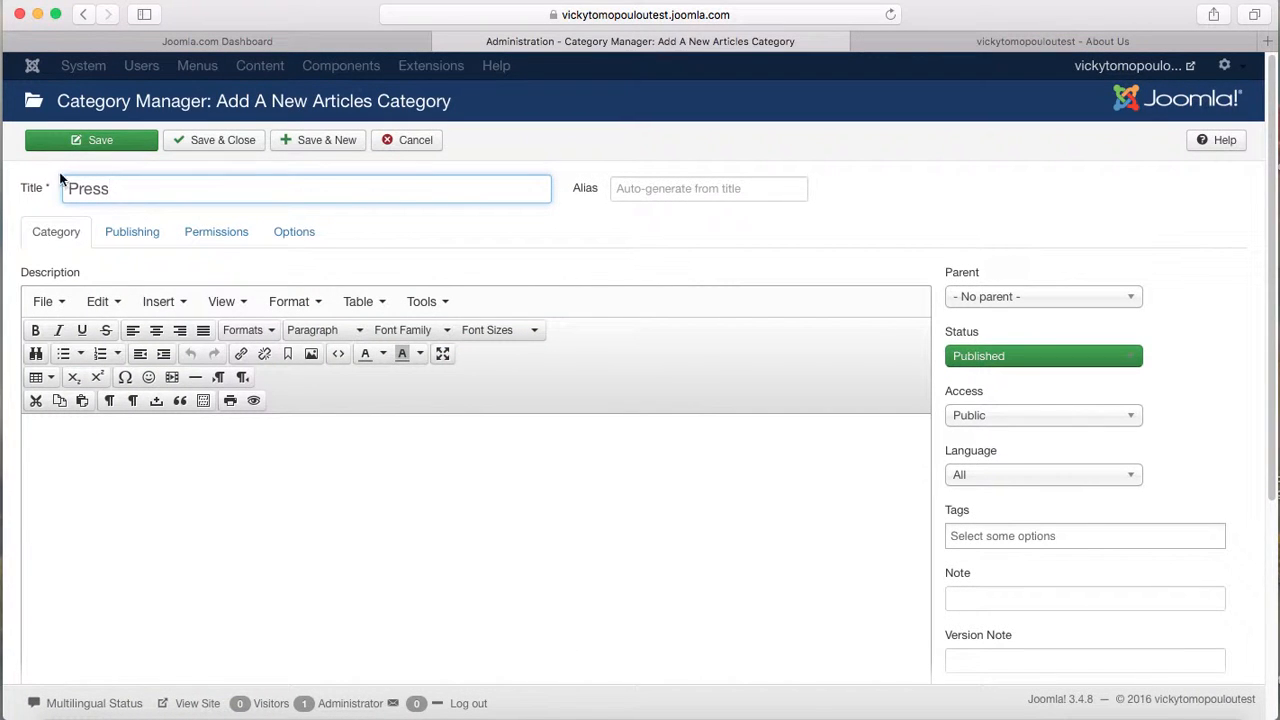
pyautogui.click(1013, 298)
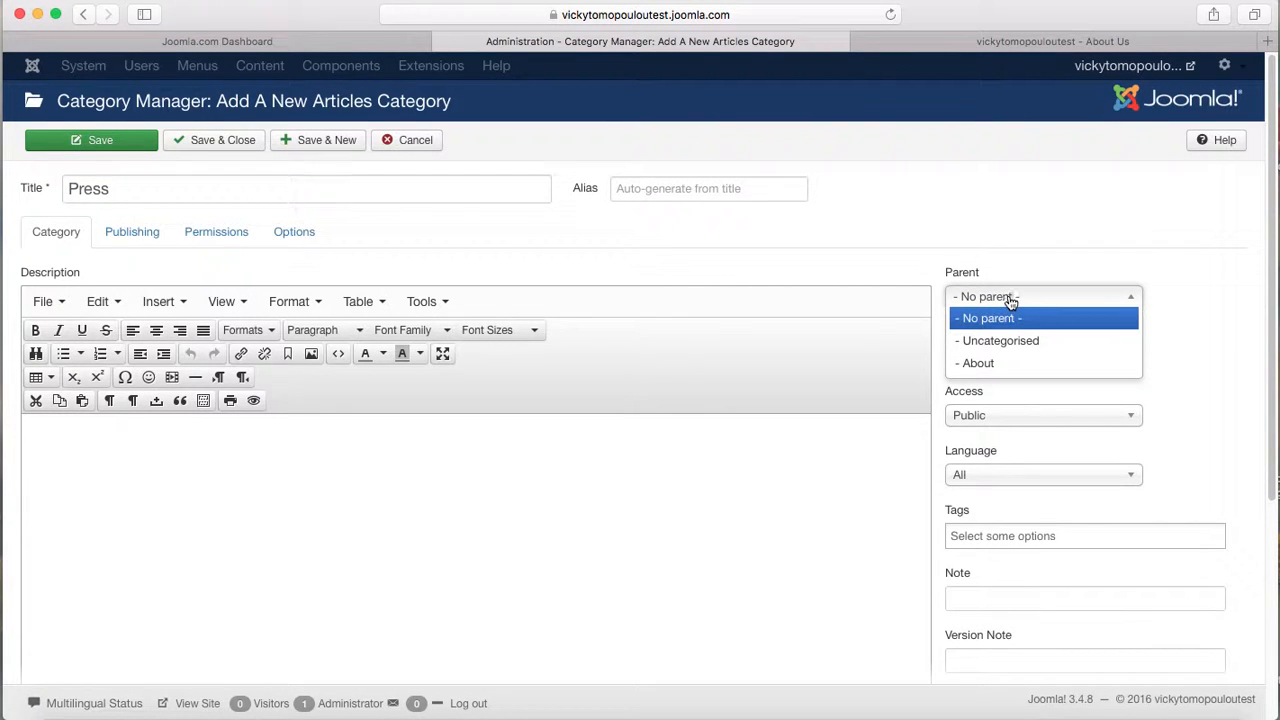
pyautogui.click(987, 368)
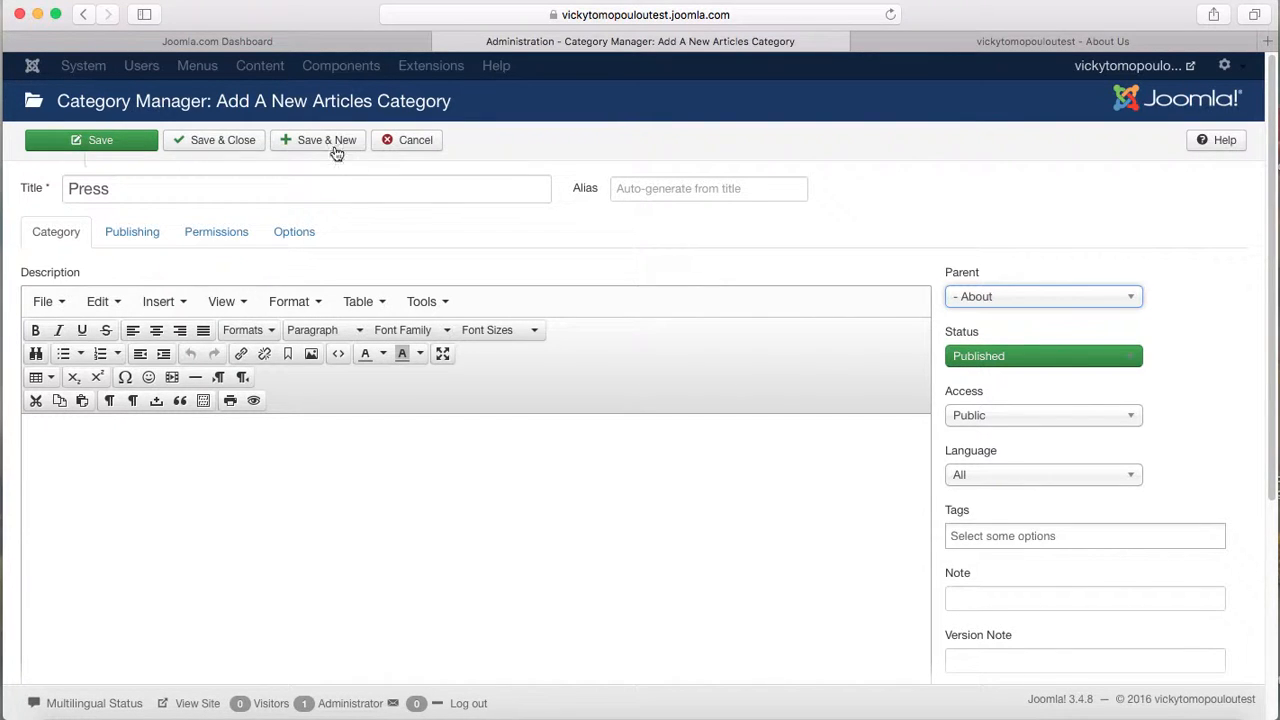
pyautogui.click(321, 140)
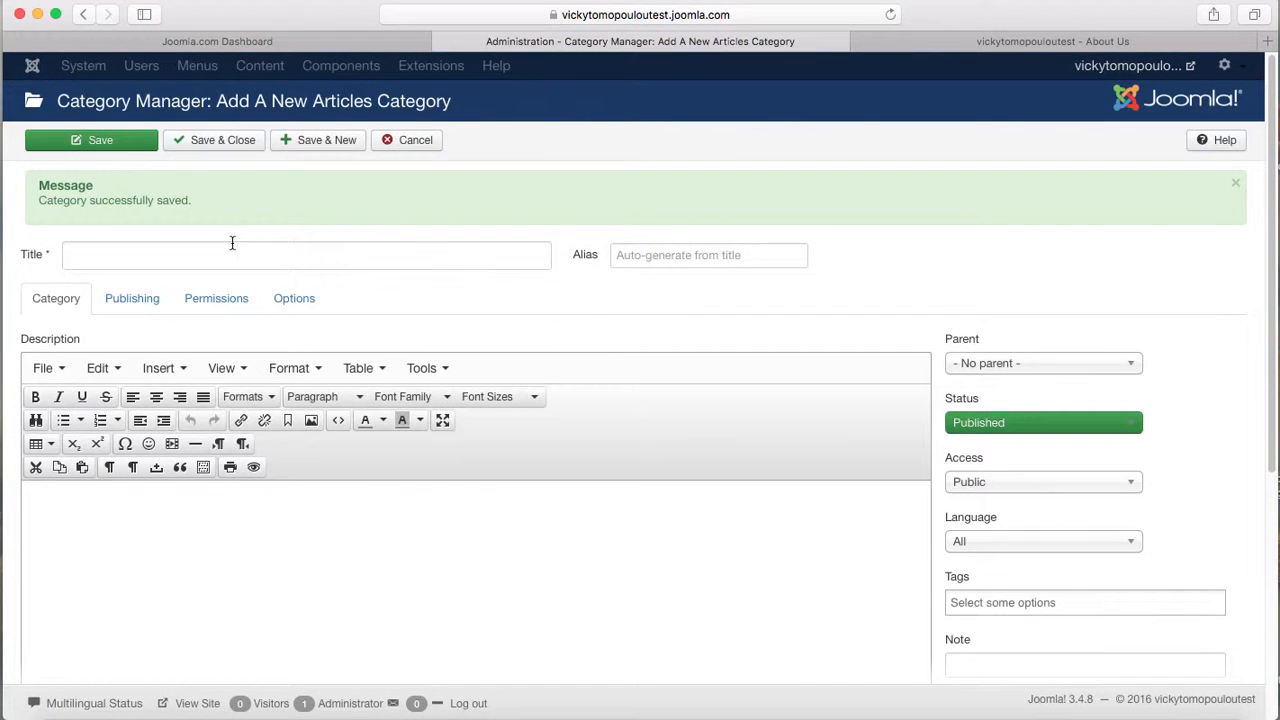
# - Title the blank category Executives, set its parent to About, and save and close it
pyautogui.click(126, 251)
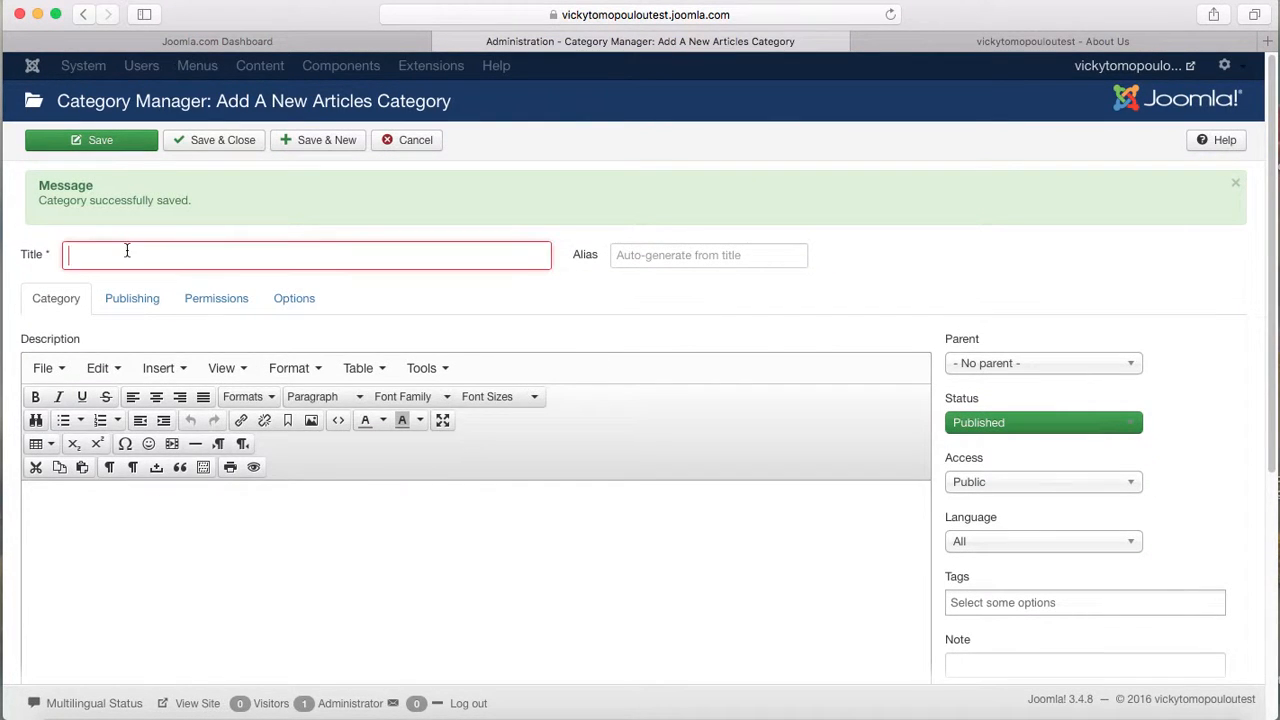
pyautogui.write('Executives')
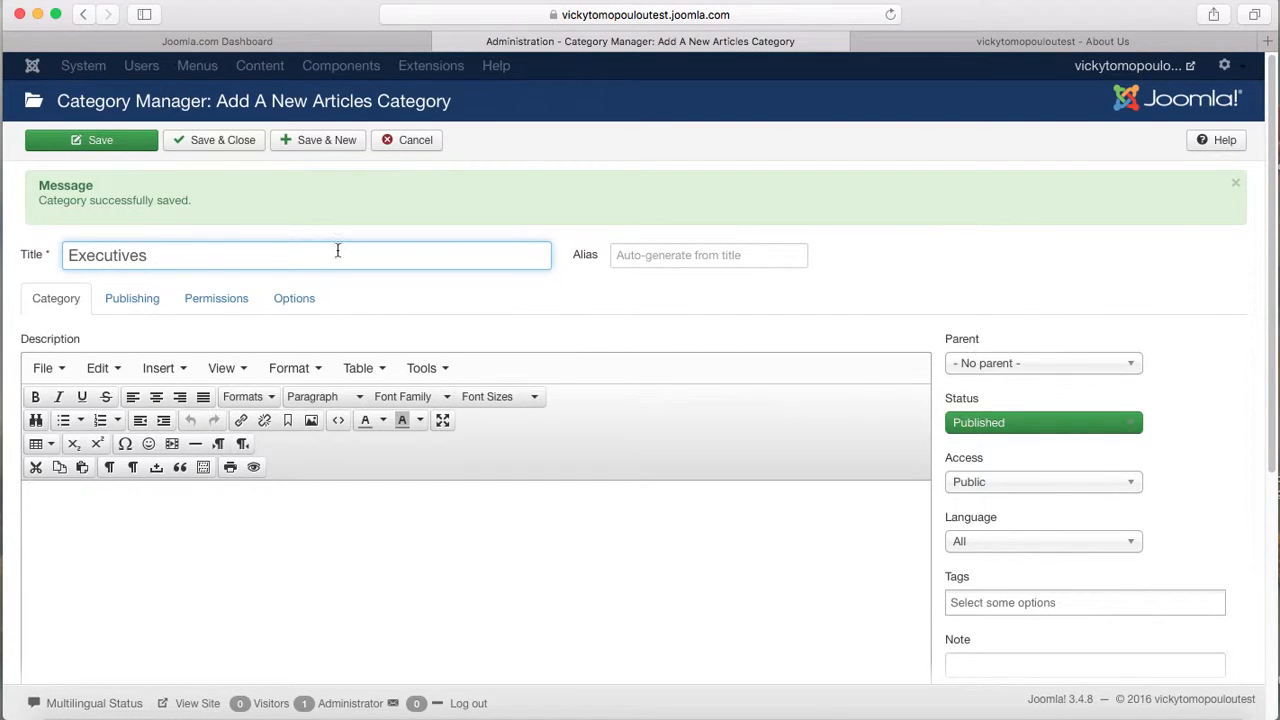
pyautogui.click(1019, 364)
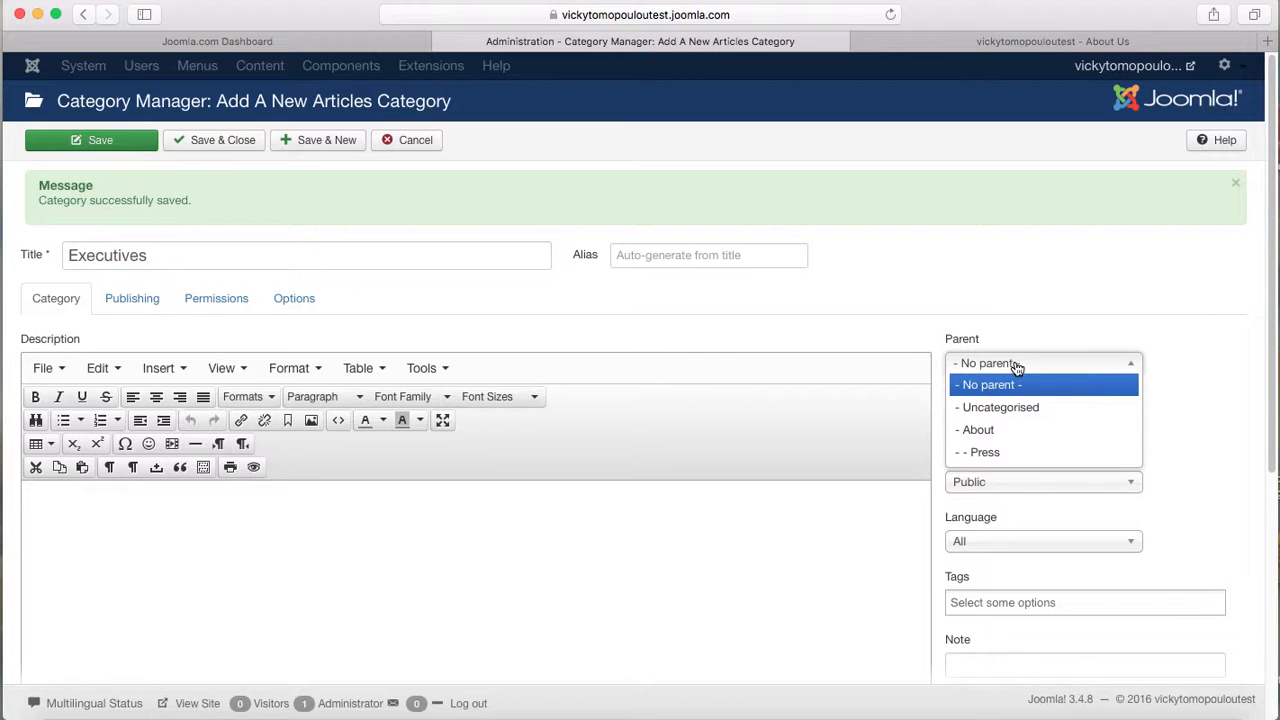
pyautogui.click(986, 431)
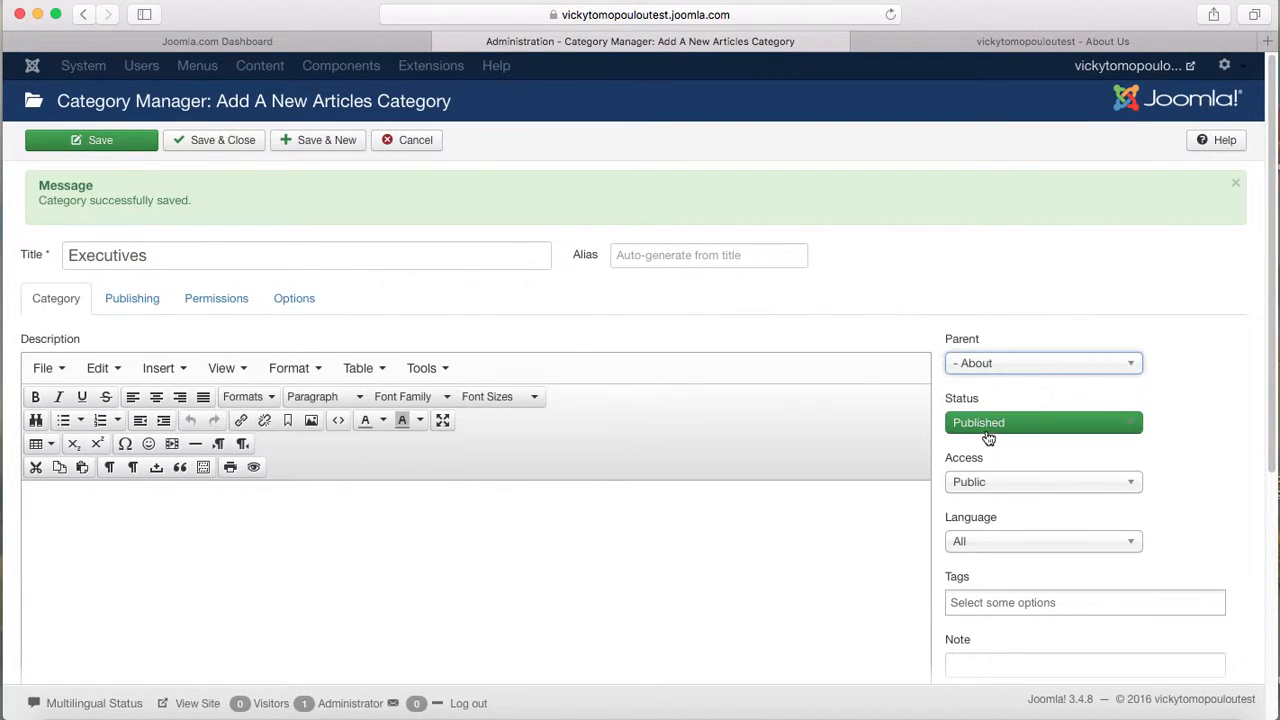
pyautogui.click(229, 139)
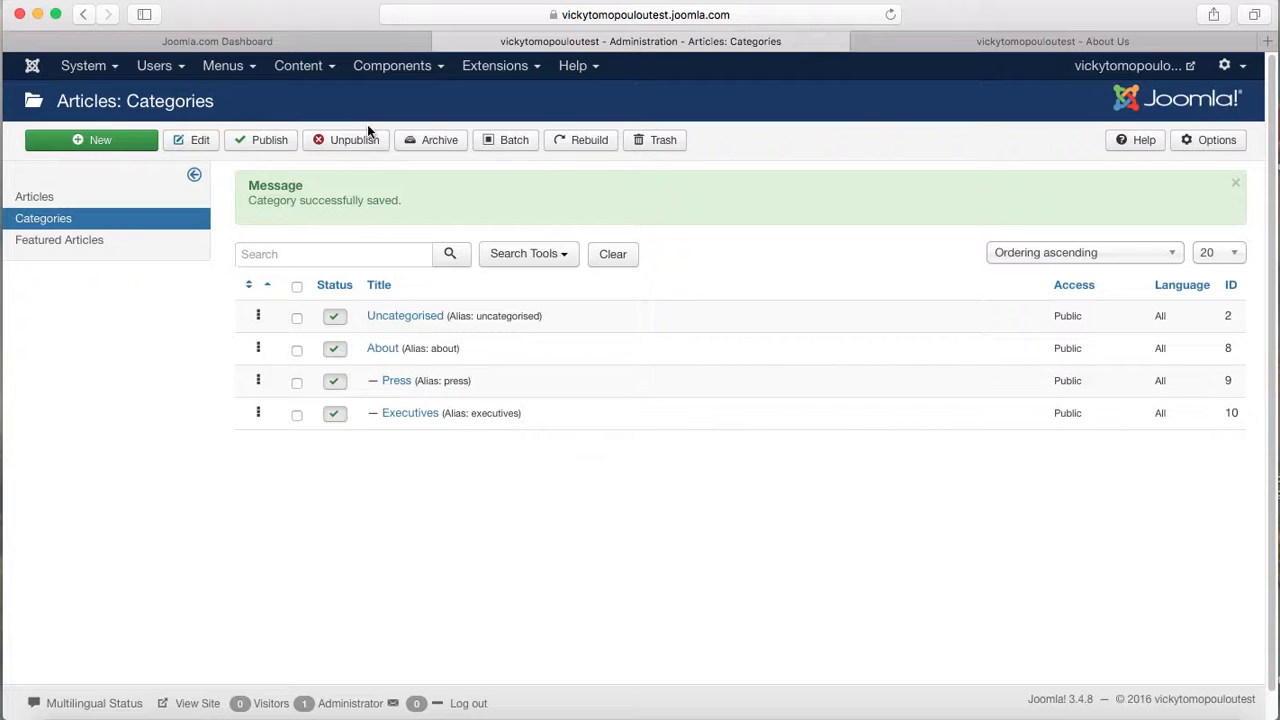
# - Start a new article titled "Information for the press" with the body text "this where the text will be"
pyautogui.click(299, 67)
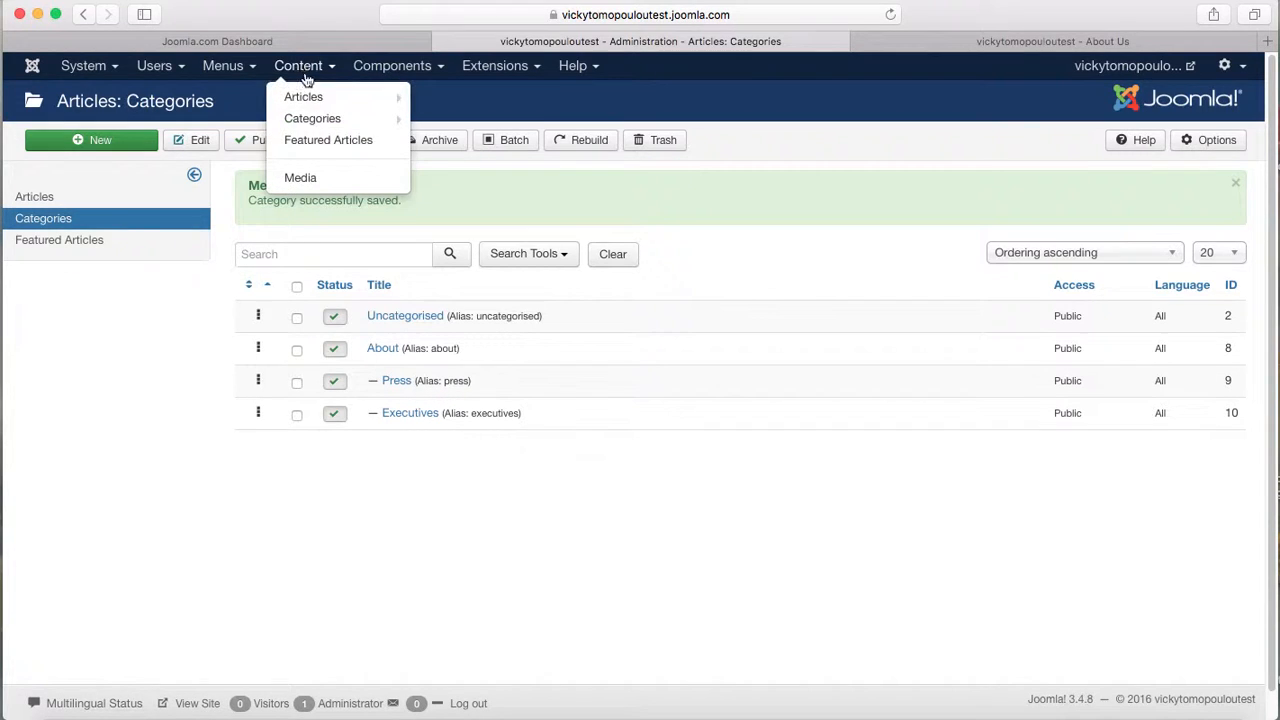
pyautogui.click(306, 98)
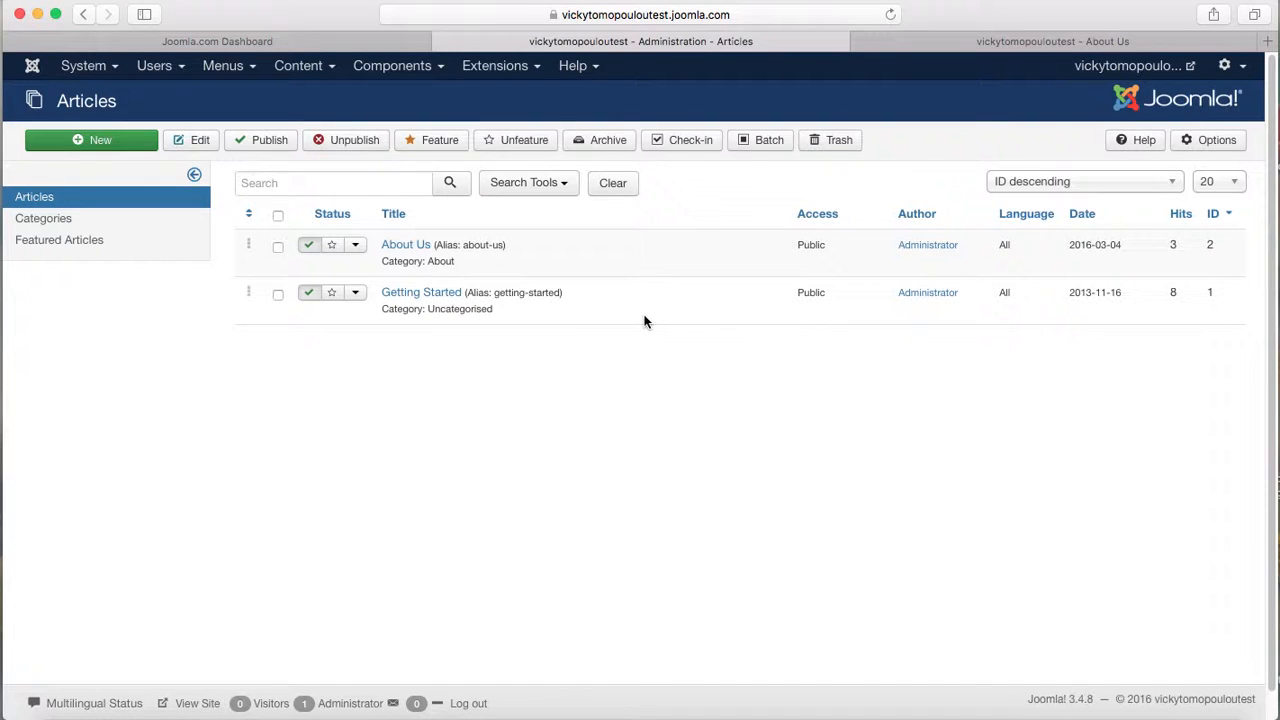
pyautogui.click(93, 142)
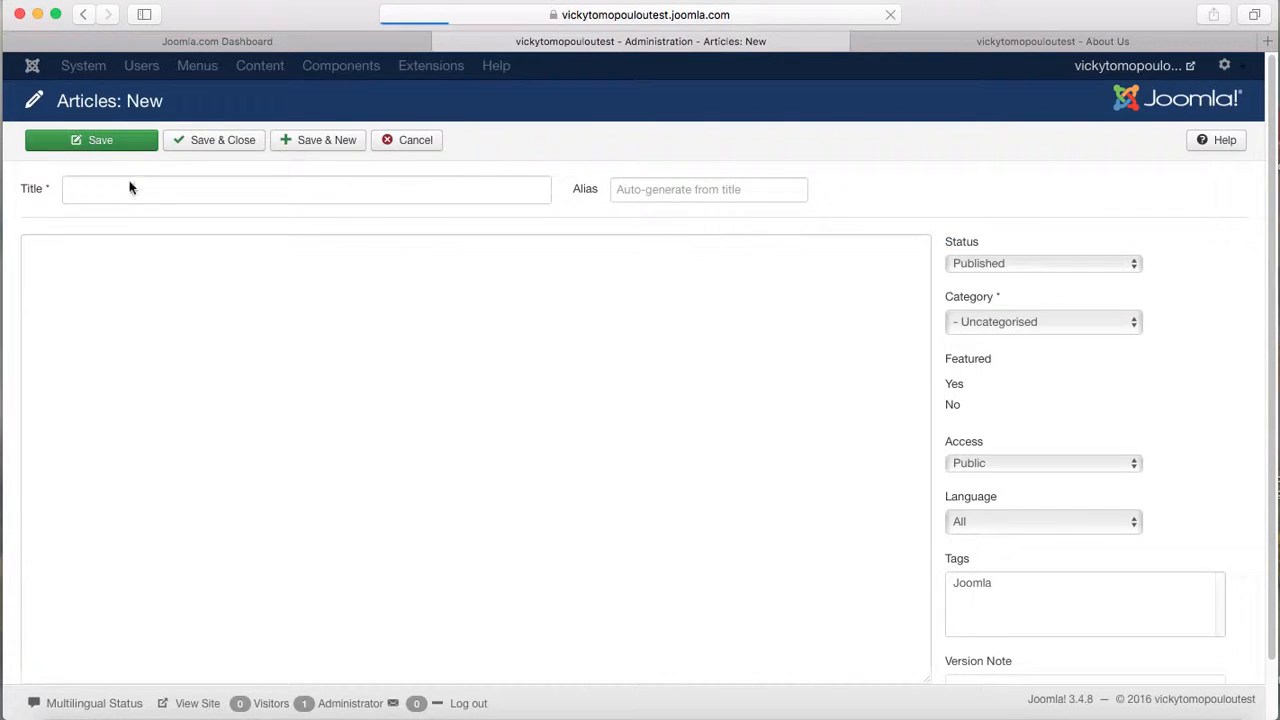
pyautogui.click(107, 189)
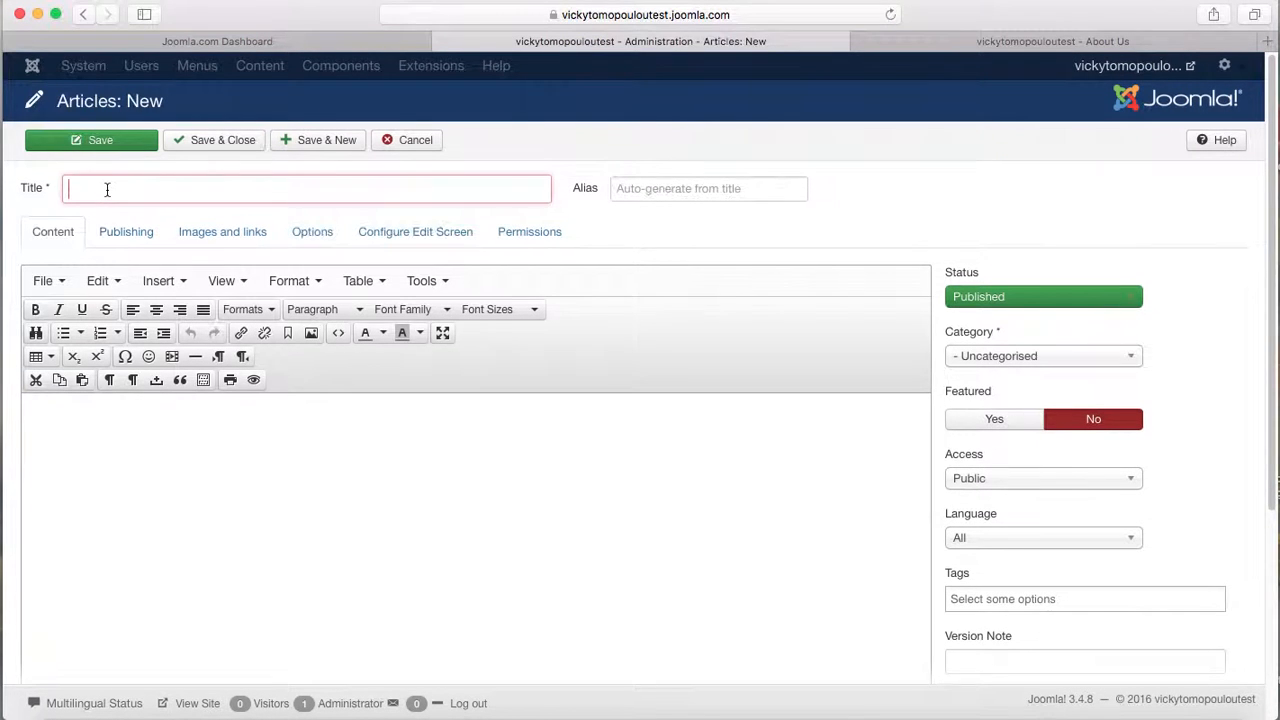
pyautogui.write('Information for the press')
pyautogui.click(150, 467)
pyautogui.write('this where the text will be')
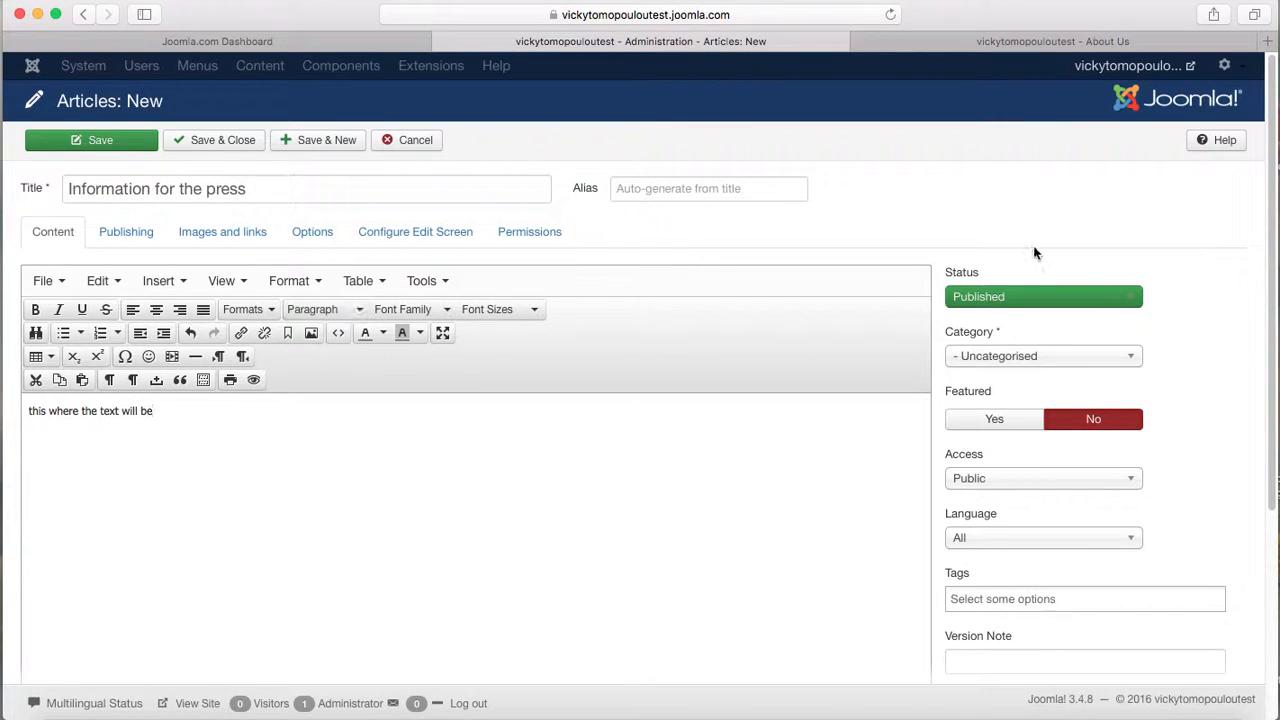
# - Assign the press article to the Press category and save it, opening another blank article
pyautogui.click(998, 357)
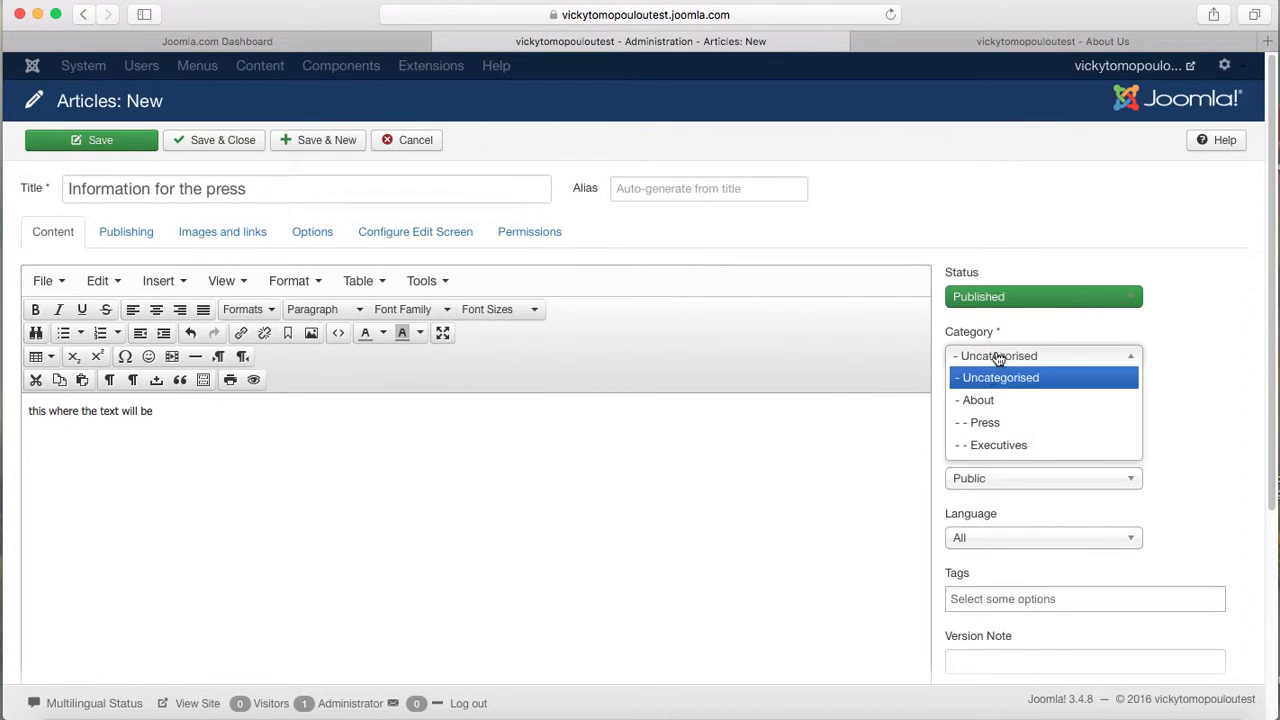
pyautogui.click(990, 424)
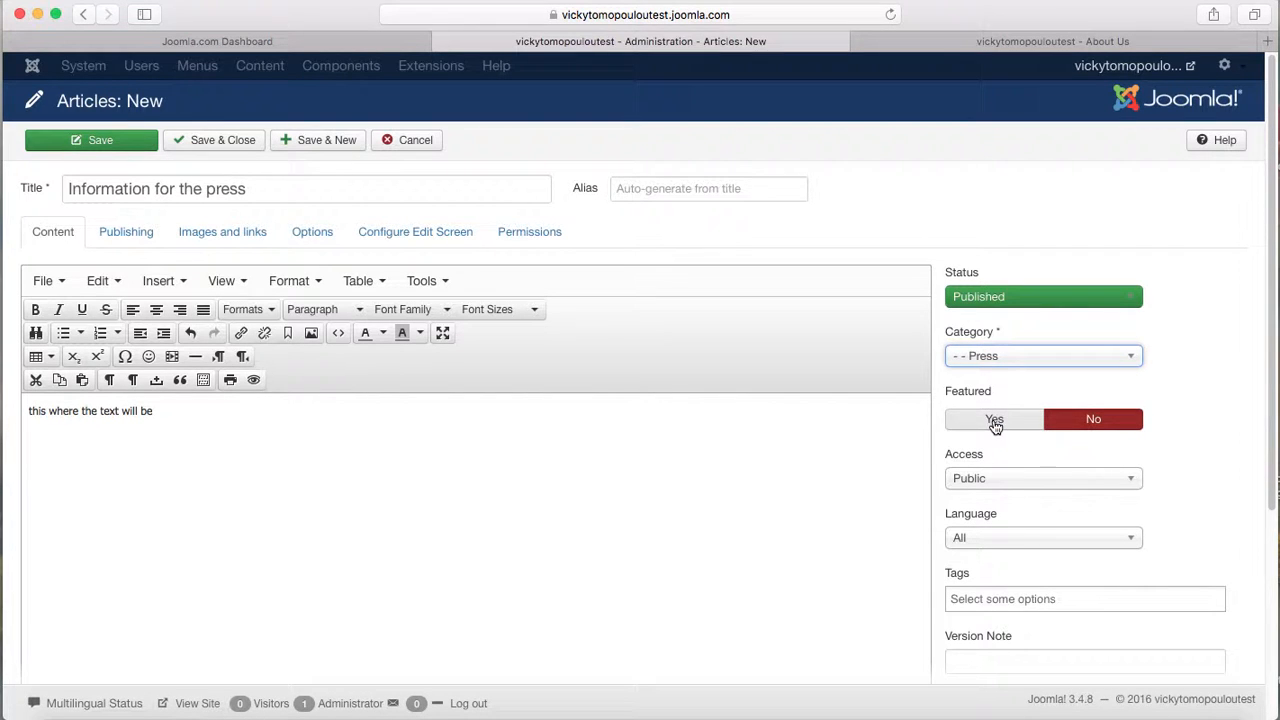
pyautogui.click(328, 142)
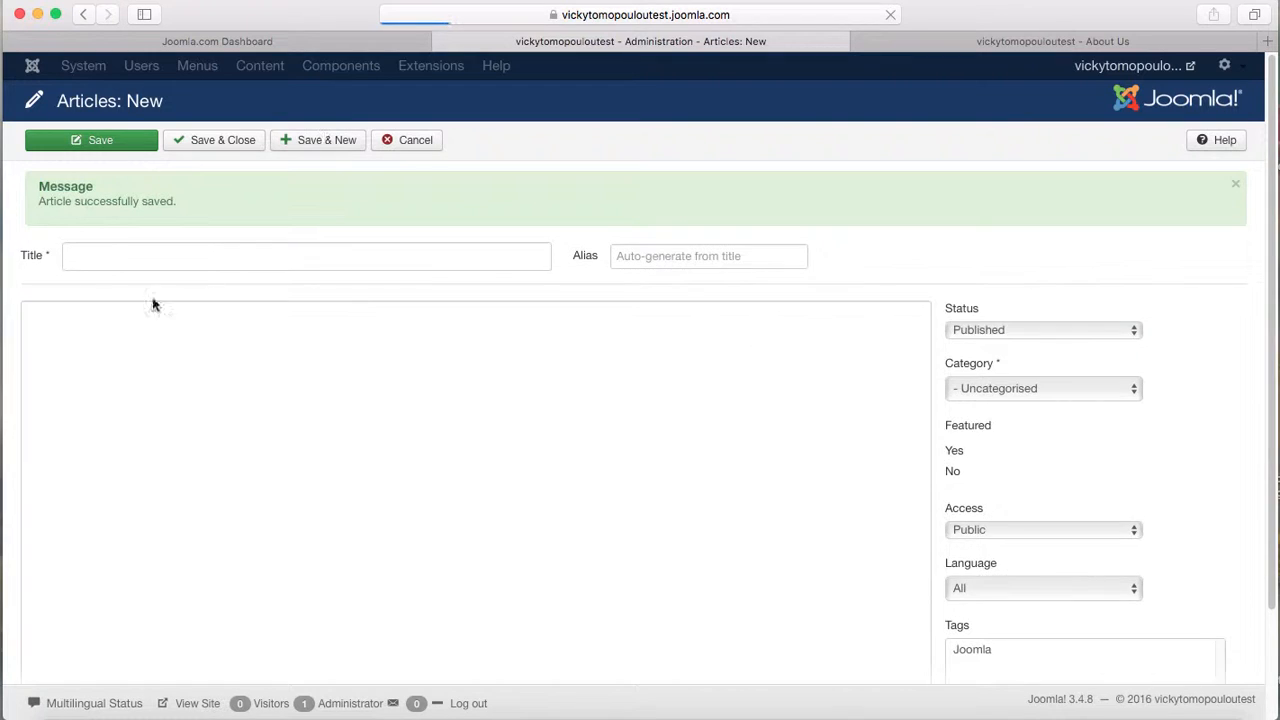
# - Title the blank article Executives, enter the body text "this is where the text will be", assign the Executives category, and save and close it
pyautogui.click(89, 253)
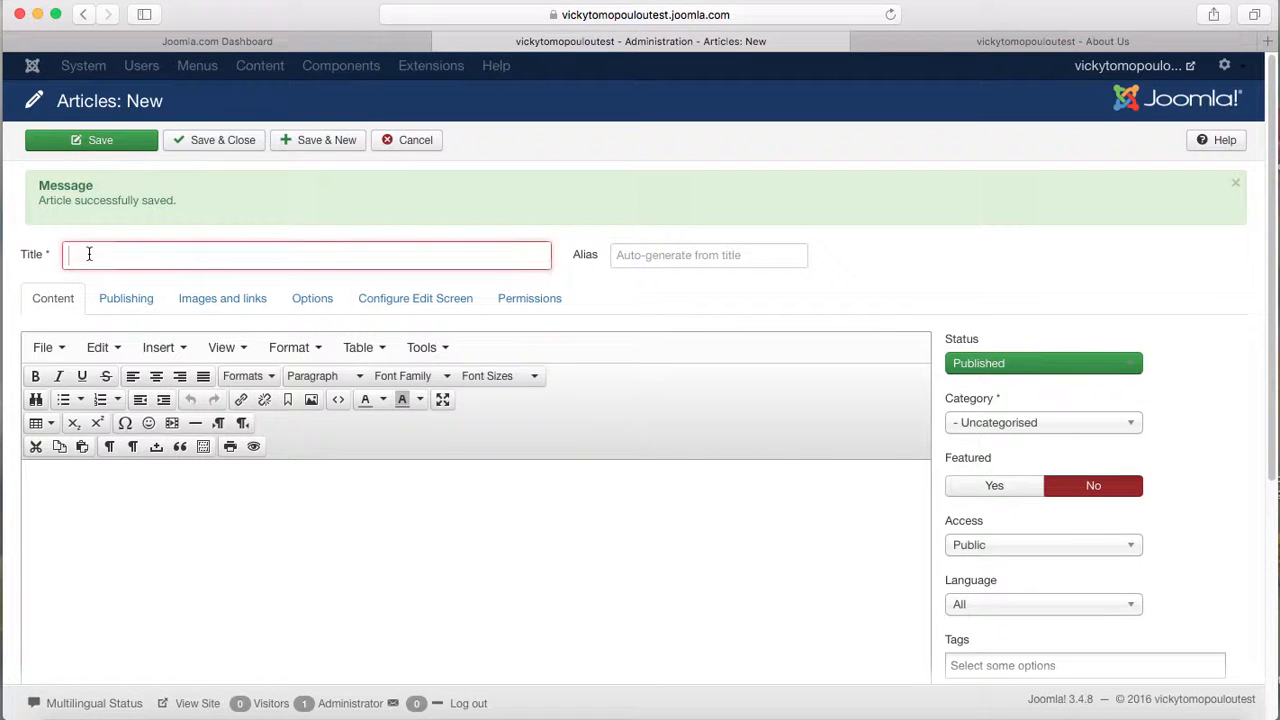
pyautogui.write('Executives')
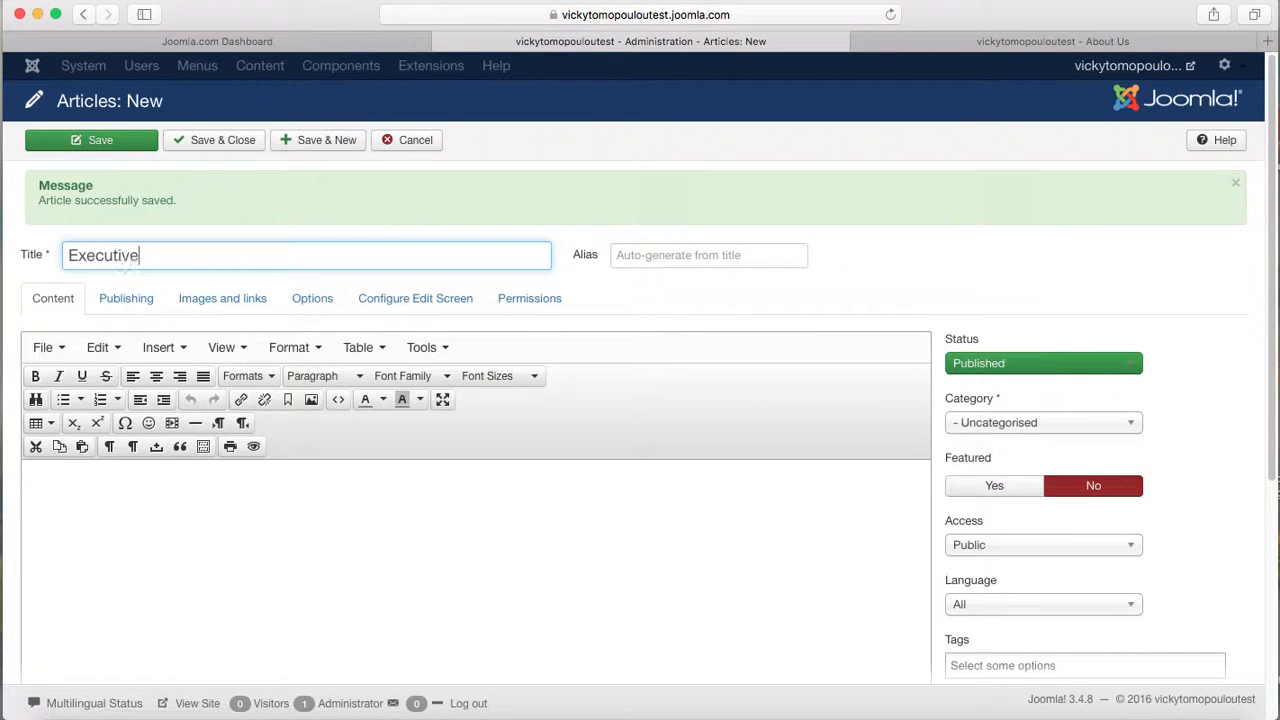
pyautogui.click(130, 534)
pyautogui.write('this is where the text will be')
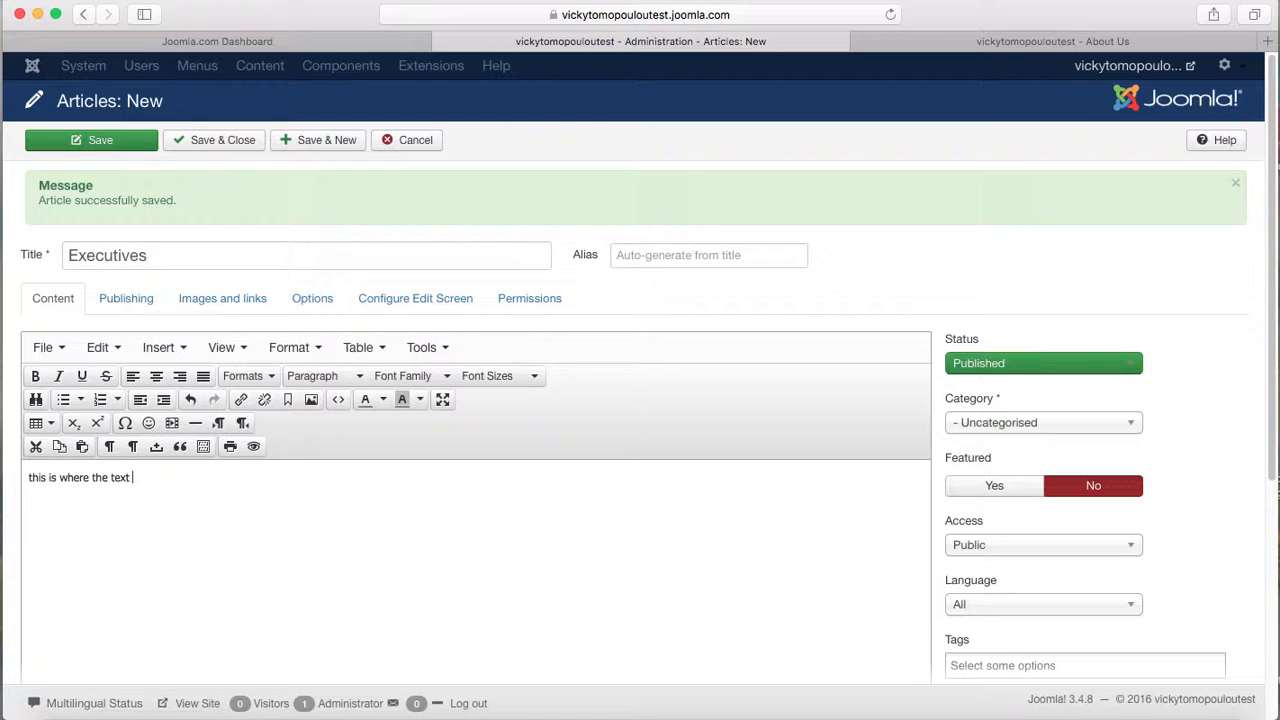
pyautogui.click(1006, 426)
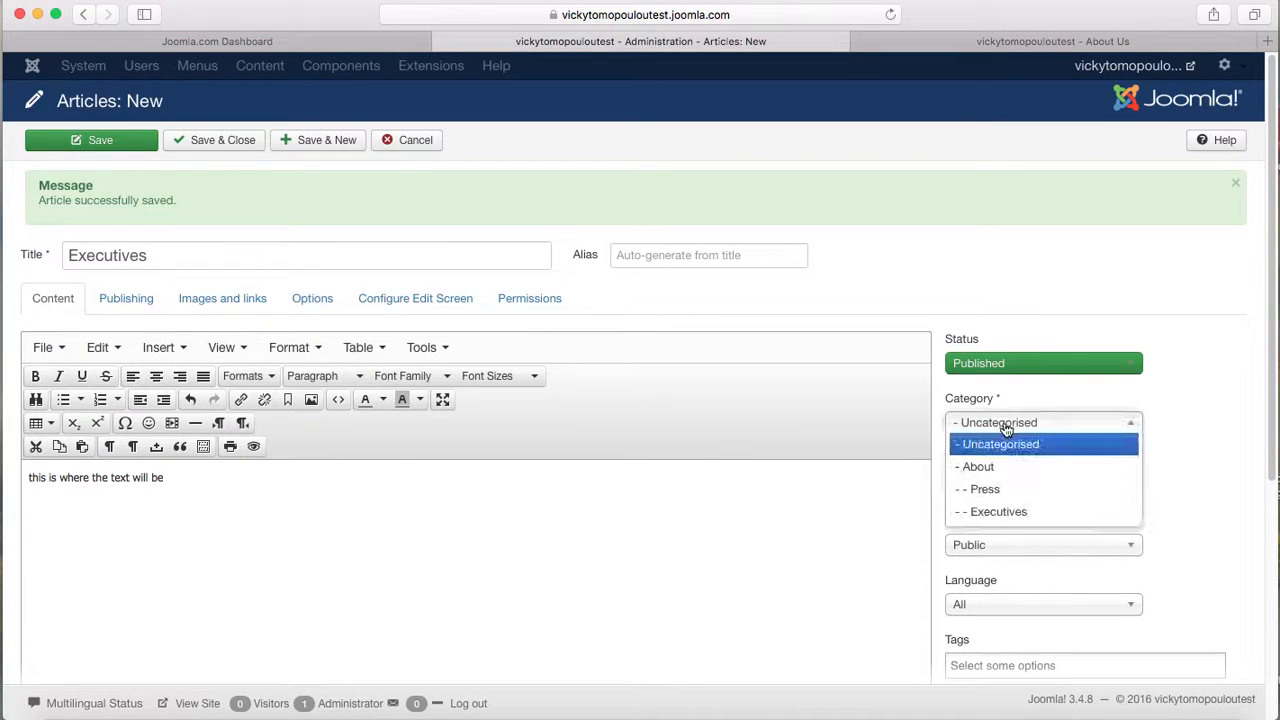
pyautogui.click(1000, 513)
pyautogui.click(238, 148)
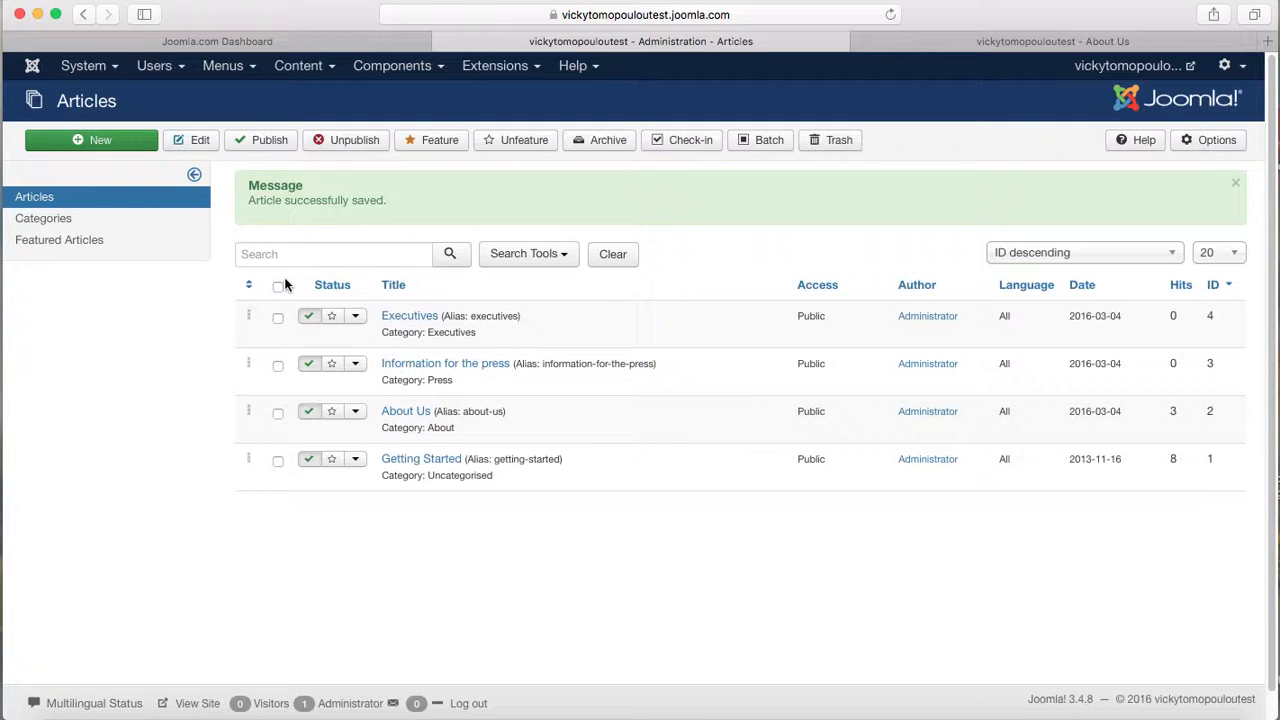
# - Start a new Main Menu item titled "Information for the press"
pyautogui.click(222, 66)
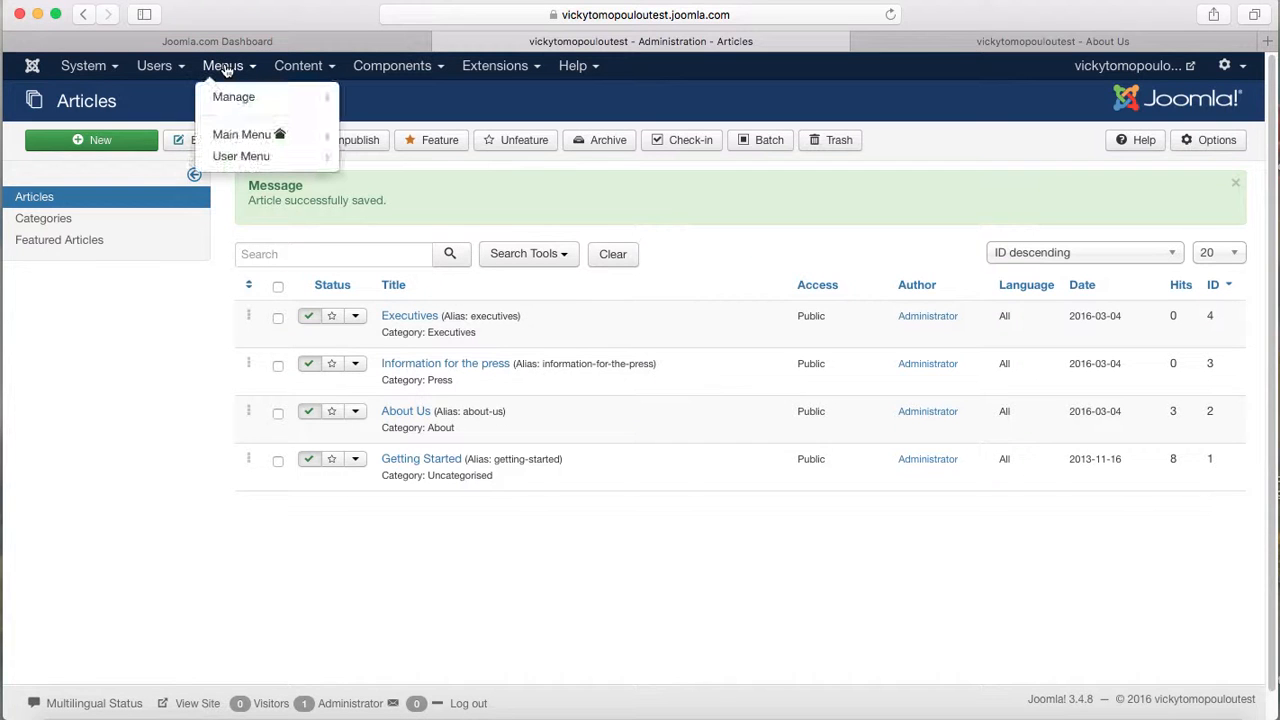
pyautogui.click(232, 135)
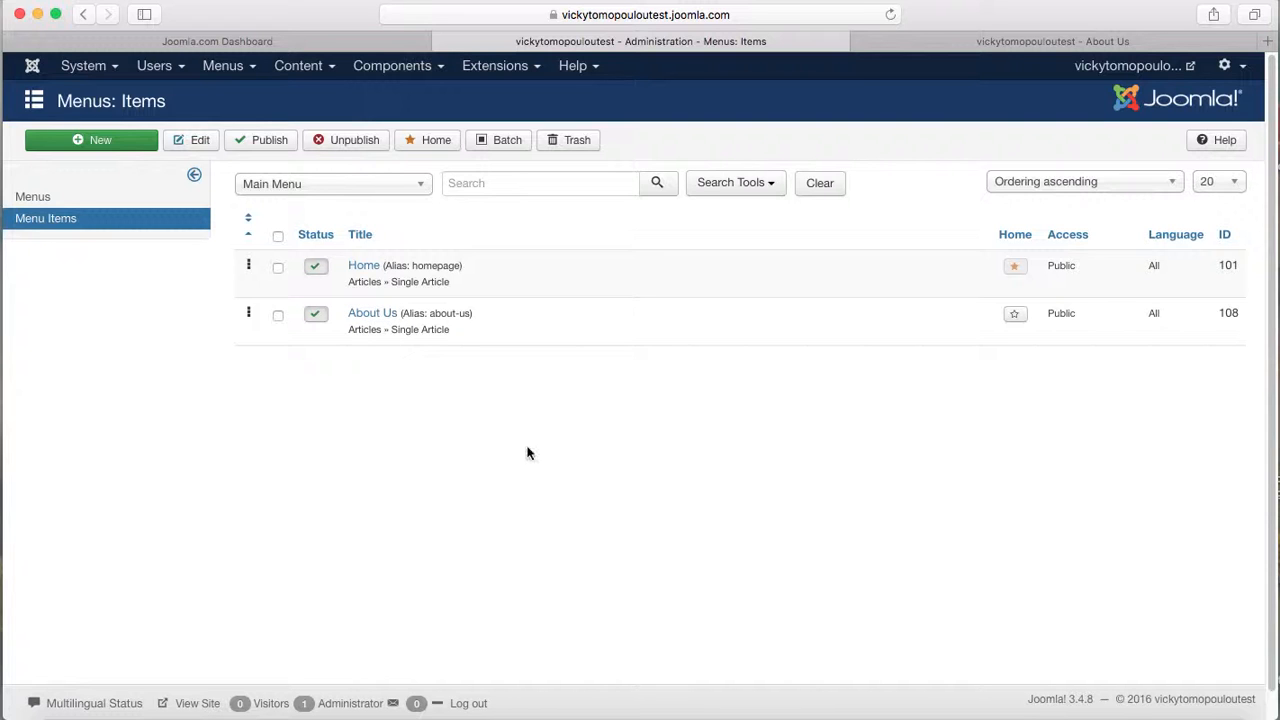
pyautogui.click(90, 139)
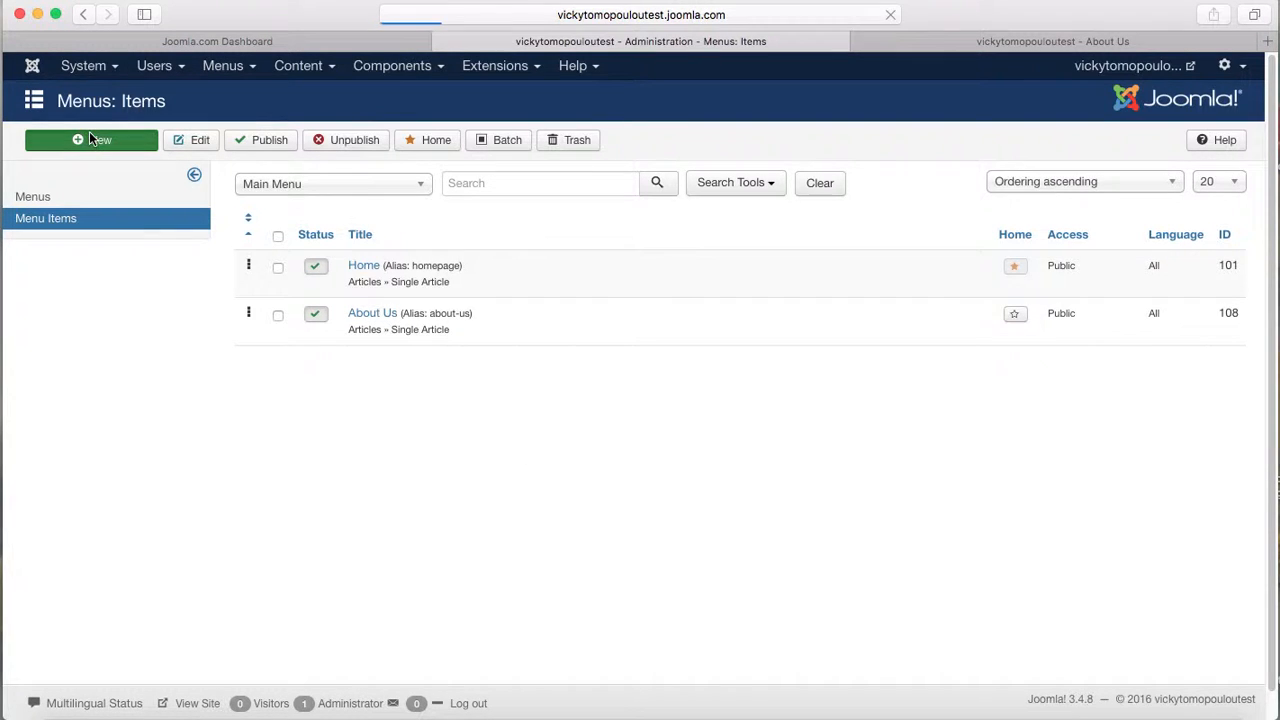
pyautogui.click(143, 188)
pyautogui.write('Information for the press')
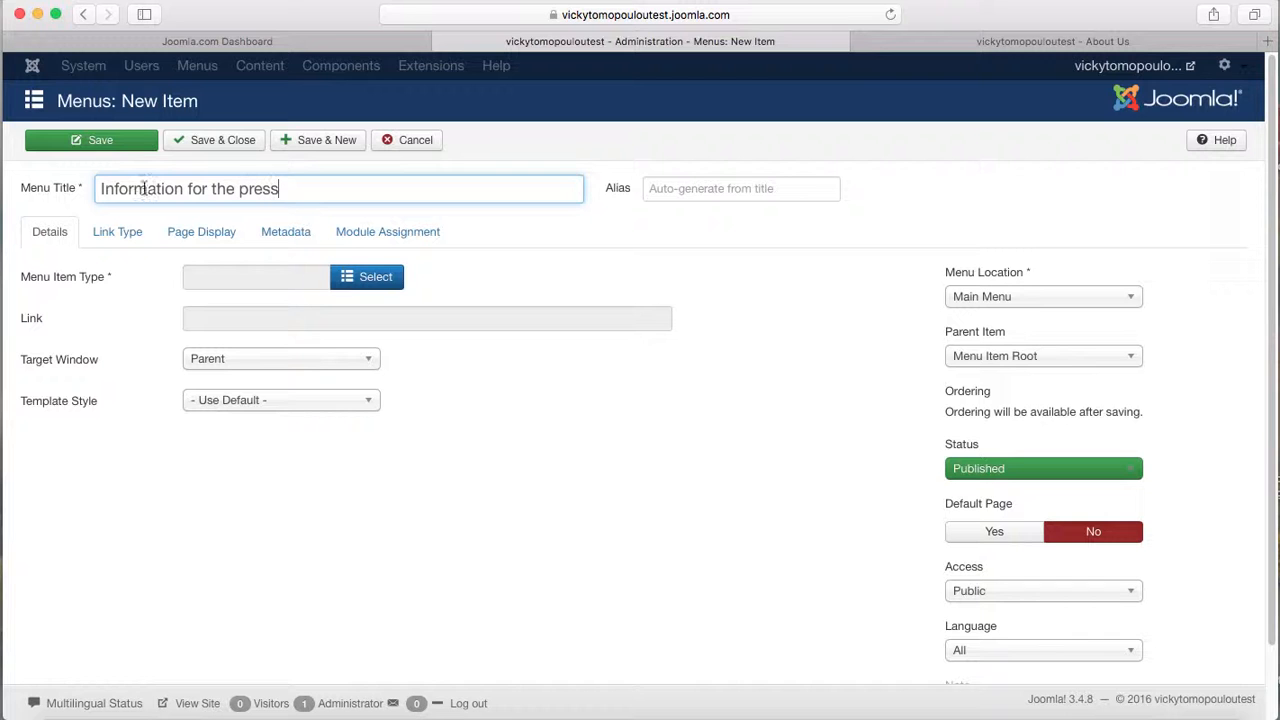
# - Make the menu item a Single Article type linked to the "Information for the press" article
pyautogui.click(352, 284)
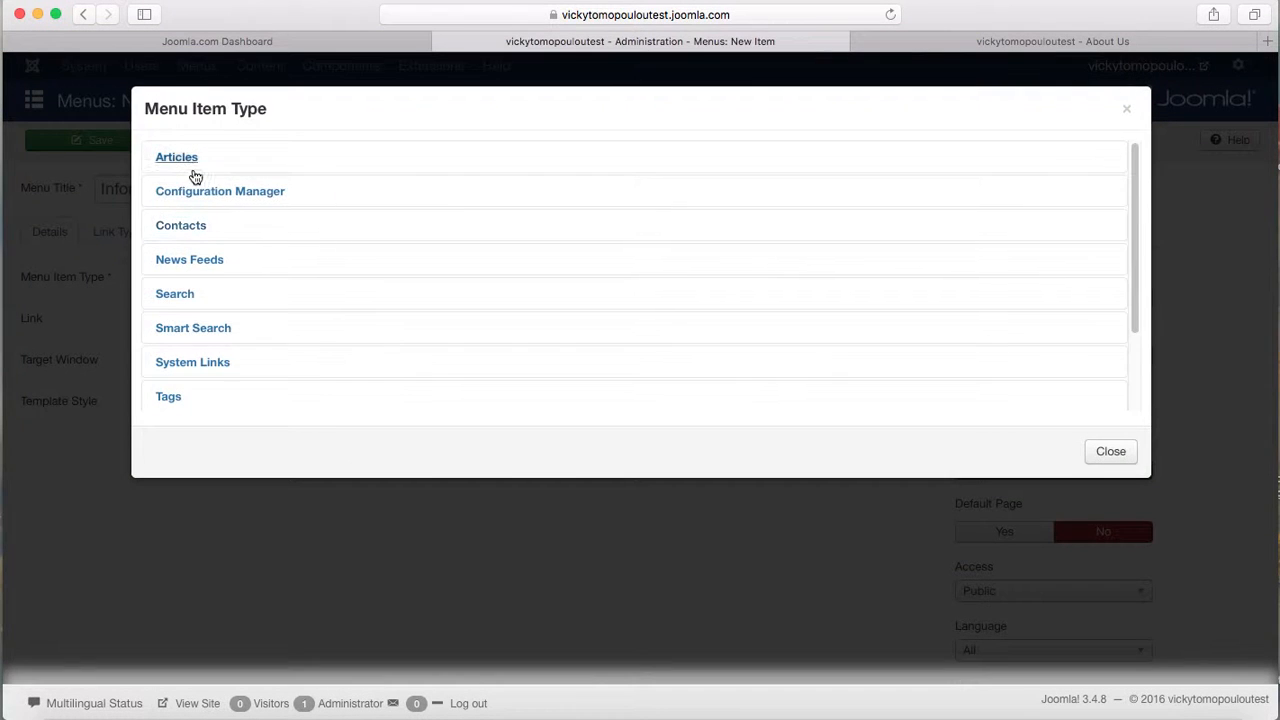
pyautogui.click(190, 162)
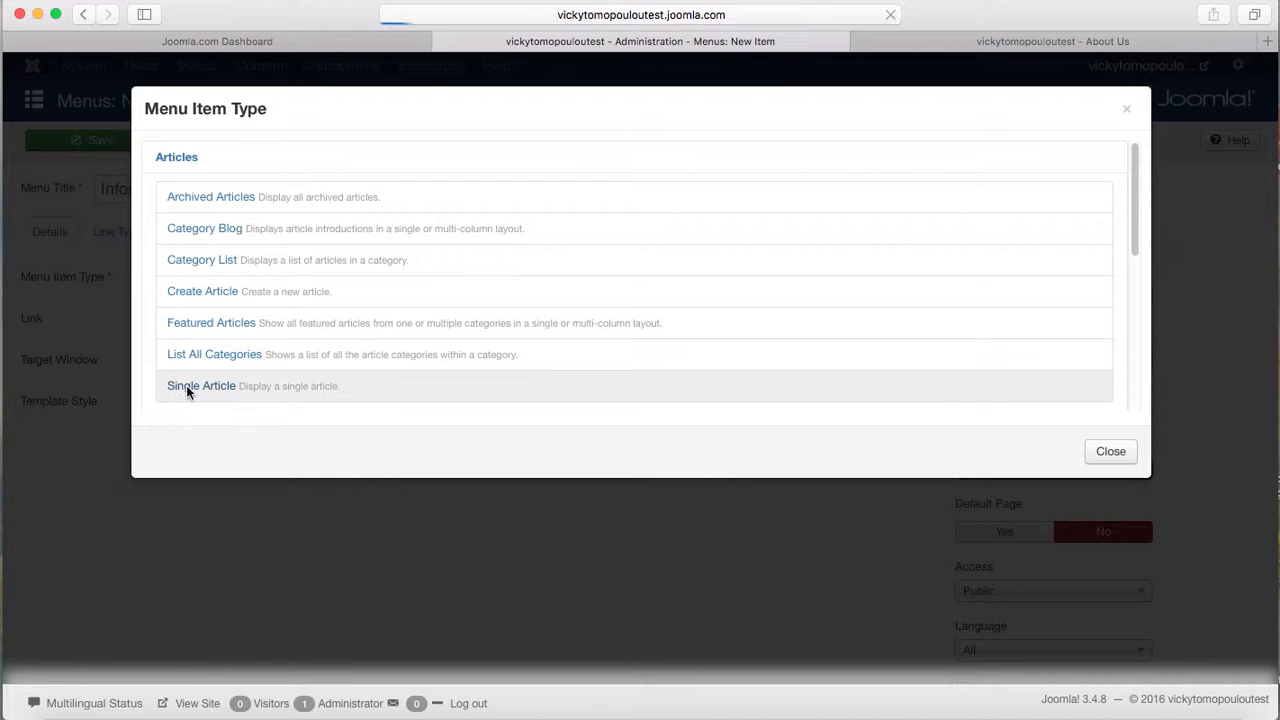
pyautogui.click(186, 385)
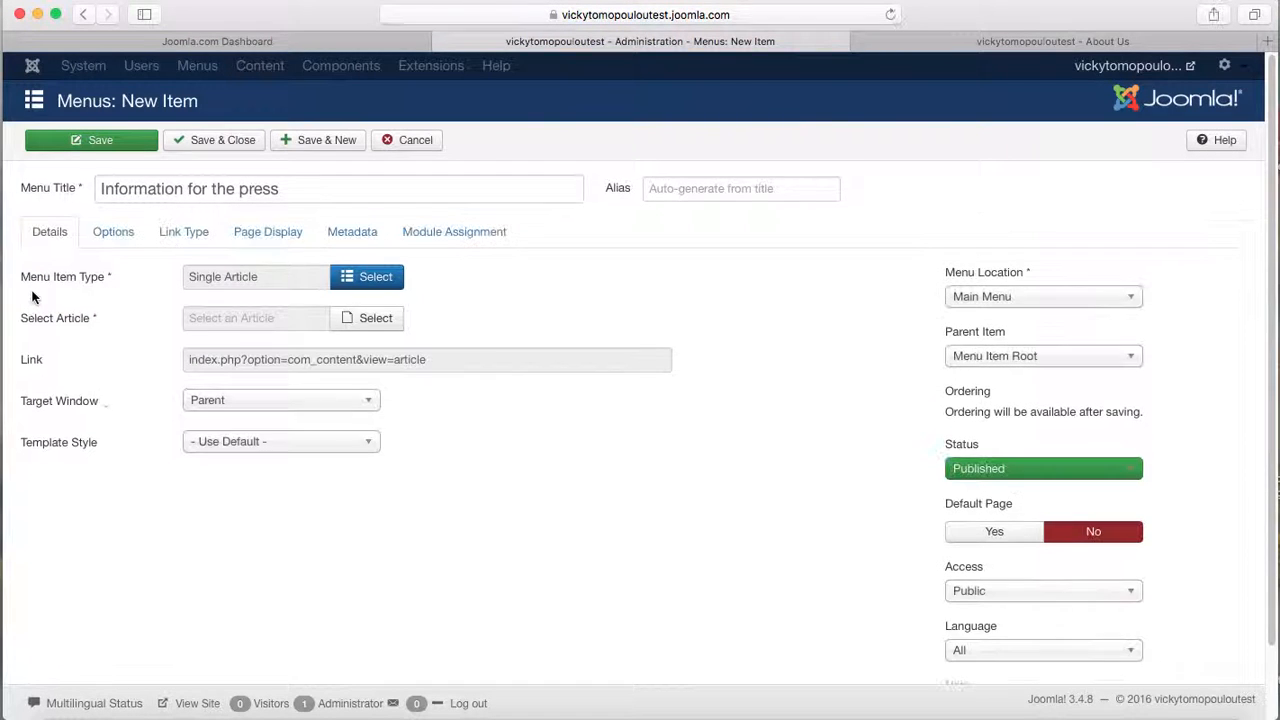
pyautogui.click(378, 318)
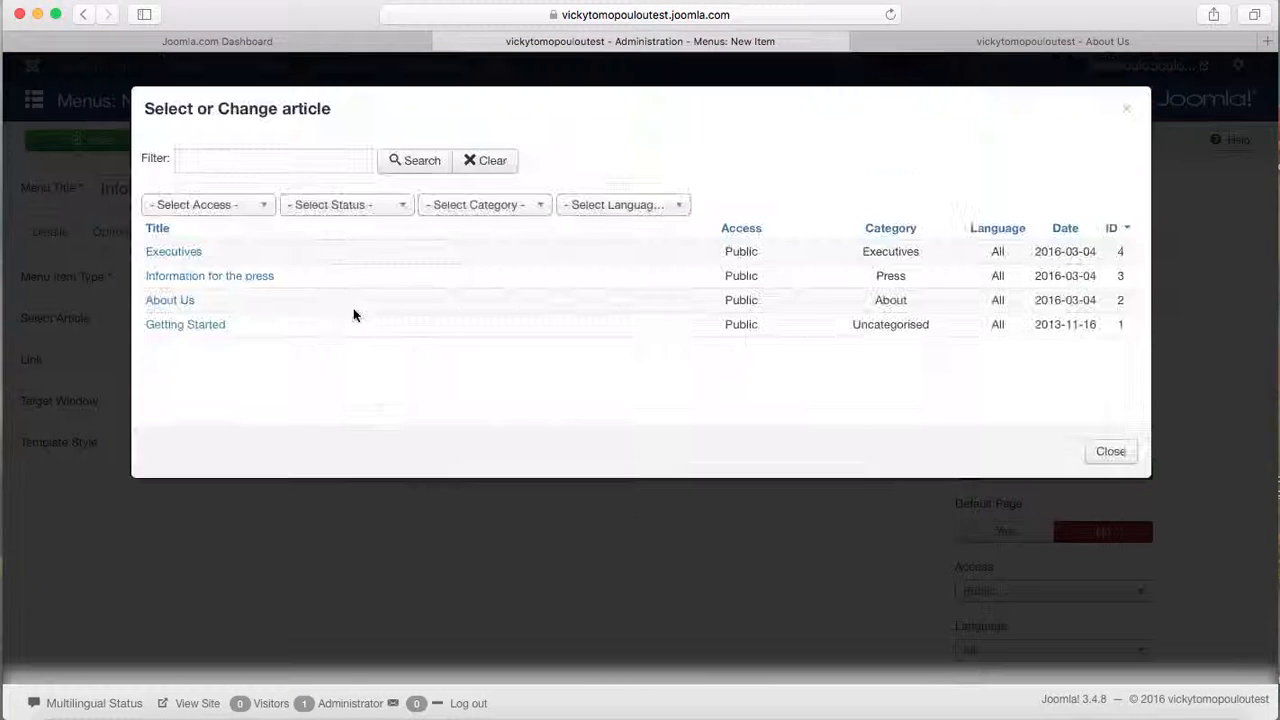
pyautogui.click(203, 277)
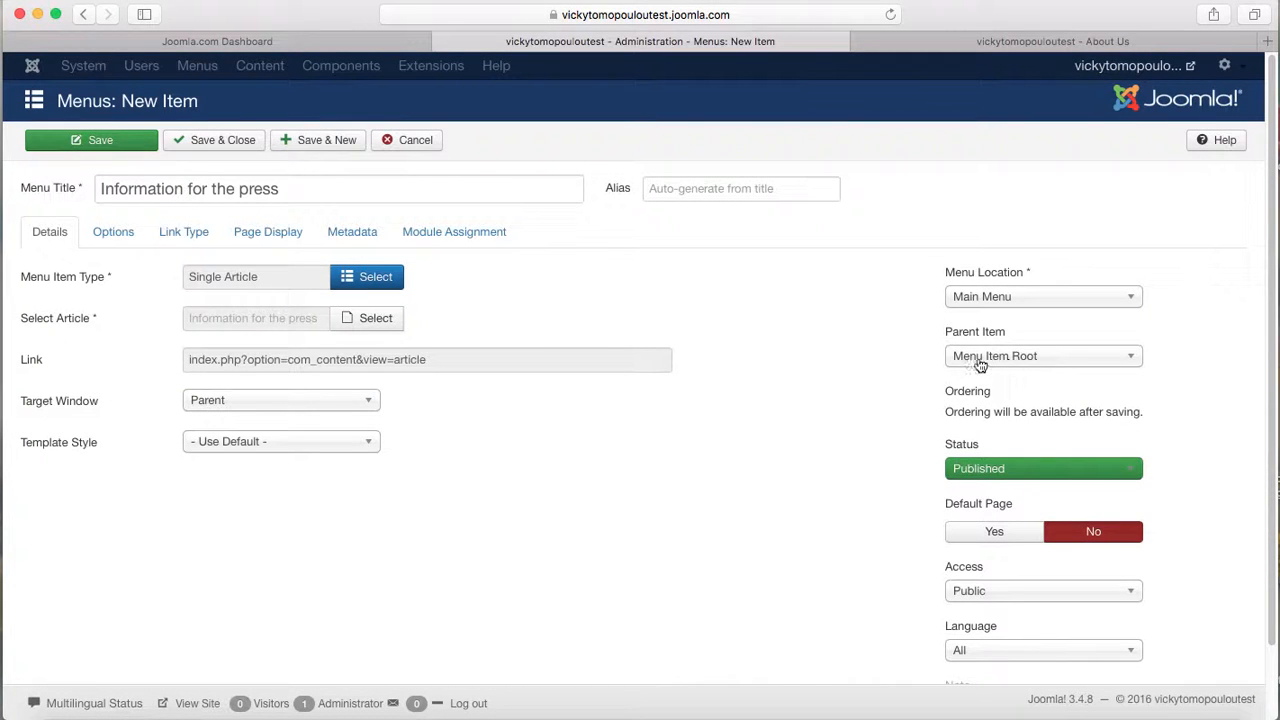
# - Set About Us as the press menu item's parent and save it, opening another blank menu item
pyautogui.click(1100, 41)
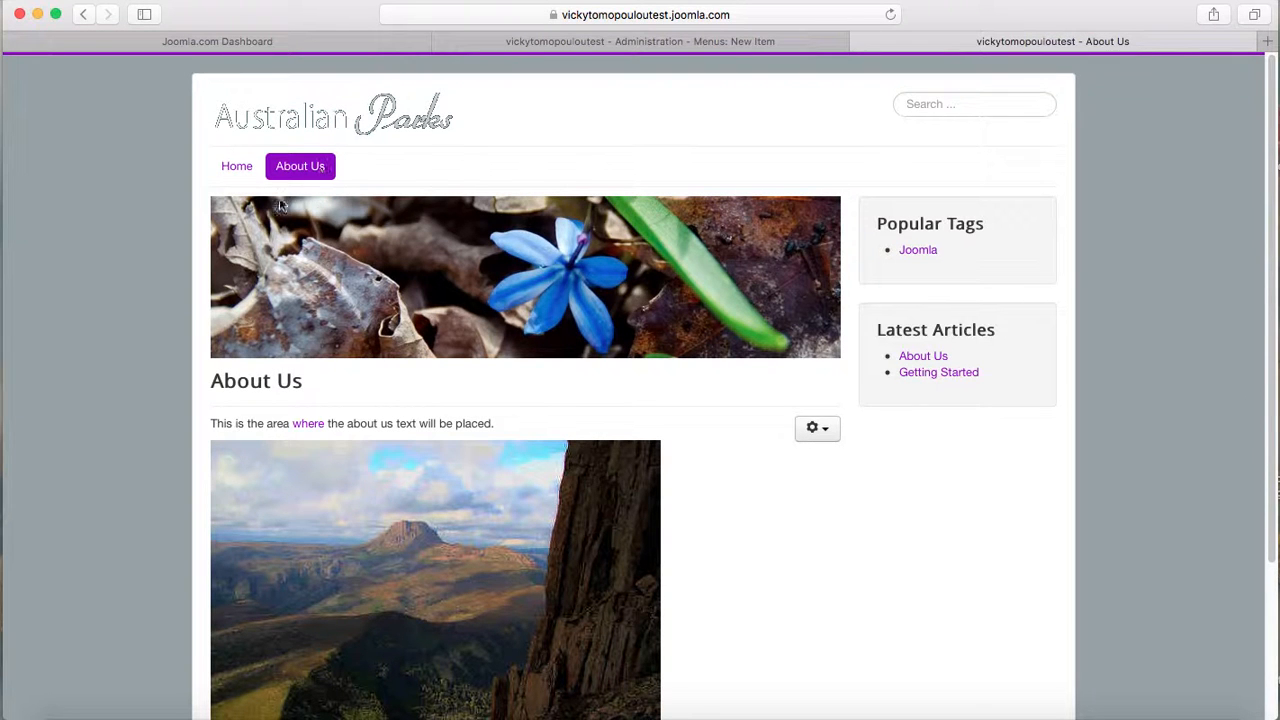
pyautogui.click(666, 41)
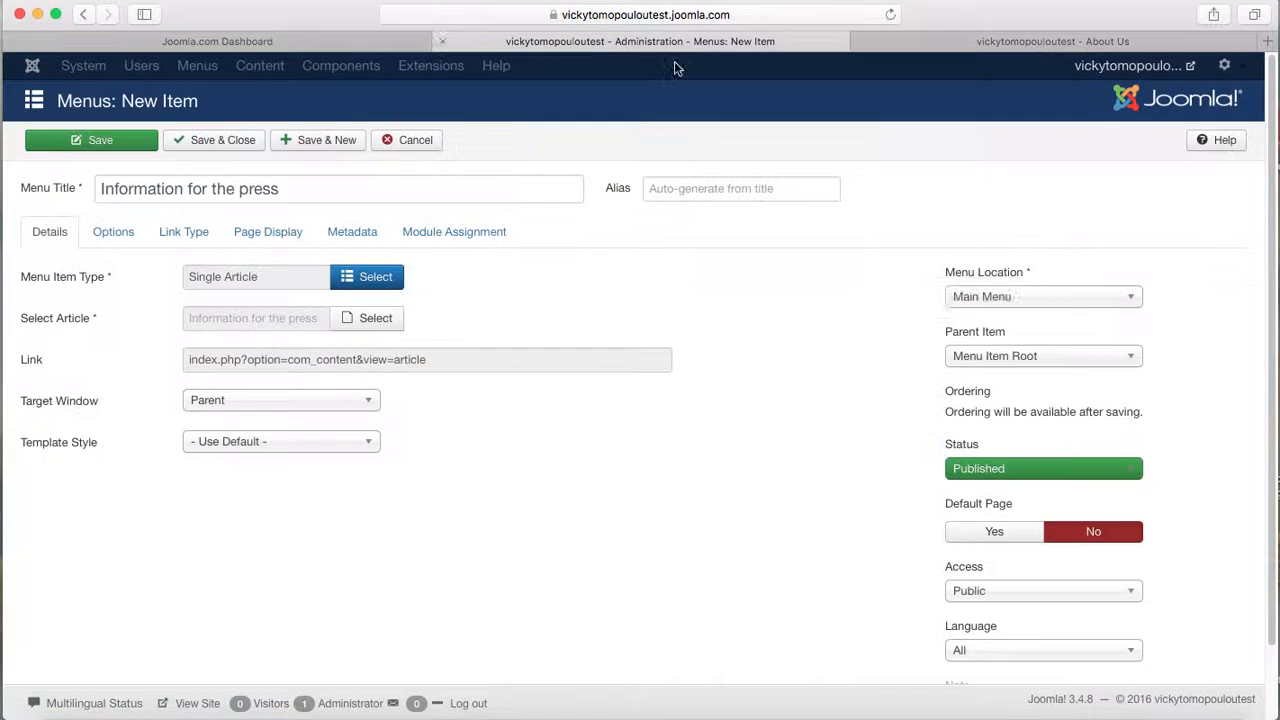
pyautogui.click(1010, 366)
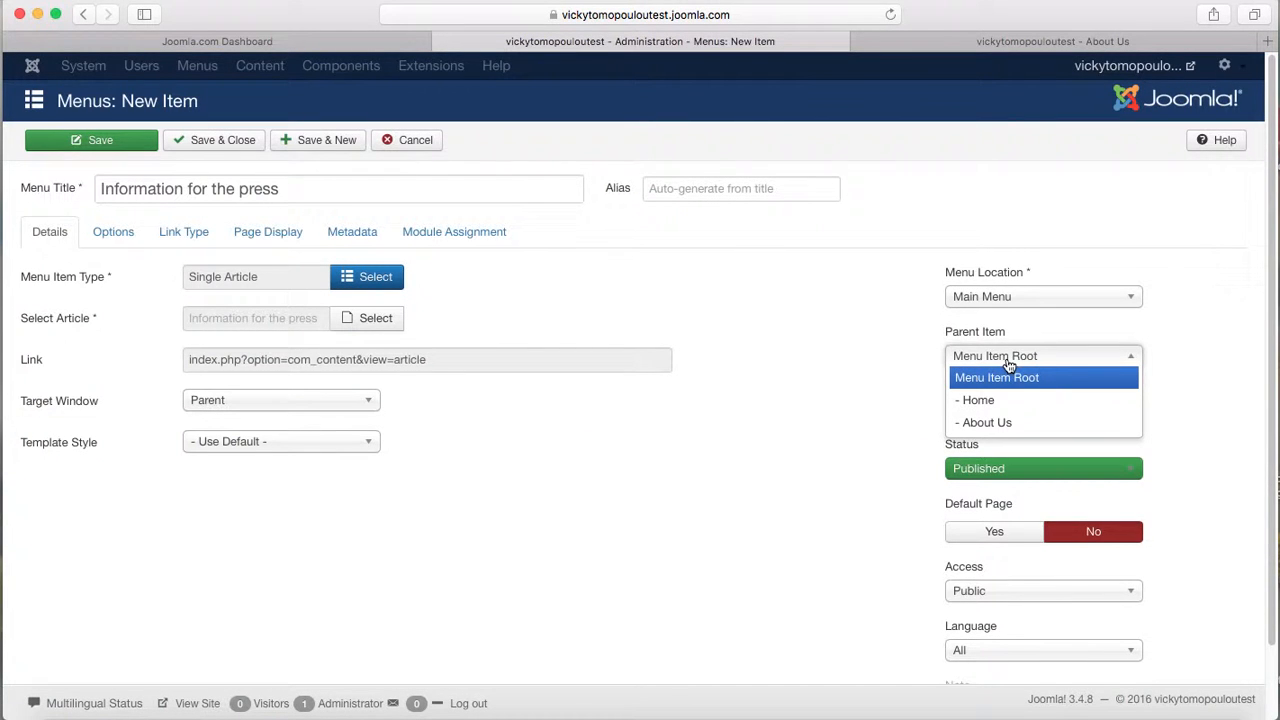
pyautogui.click(993, 424)
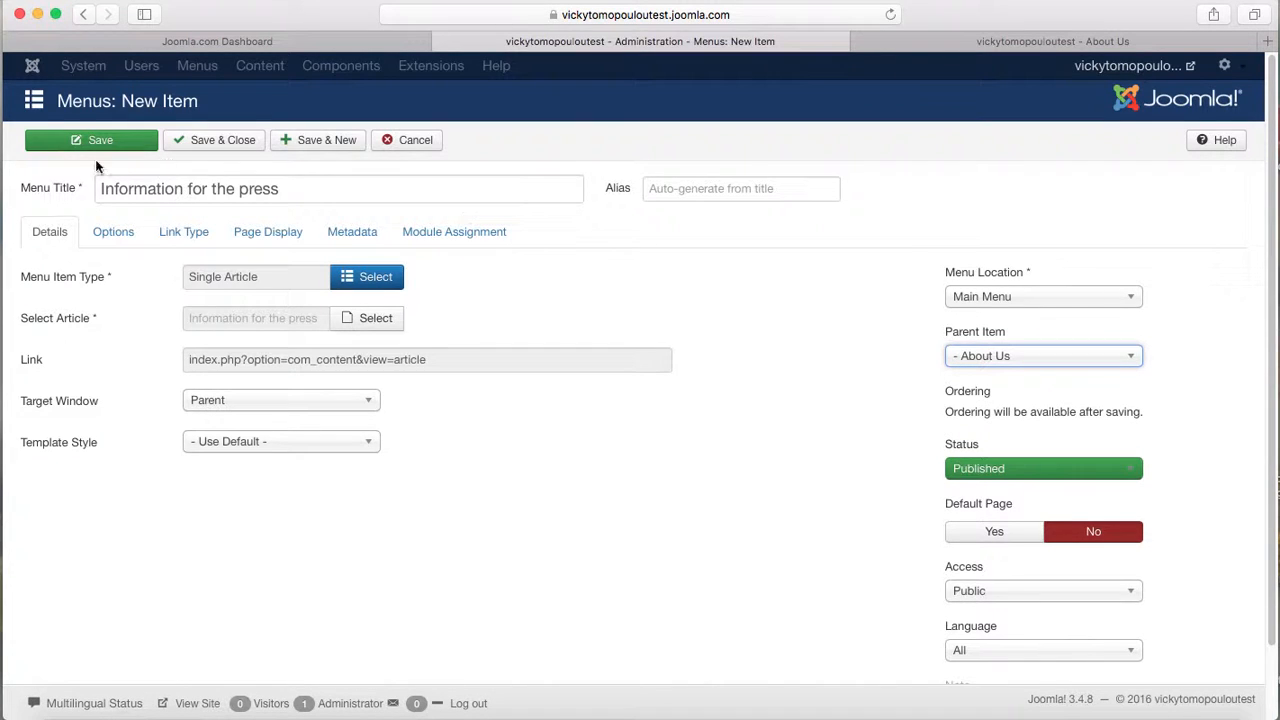
pyautogui.click(317, 142)
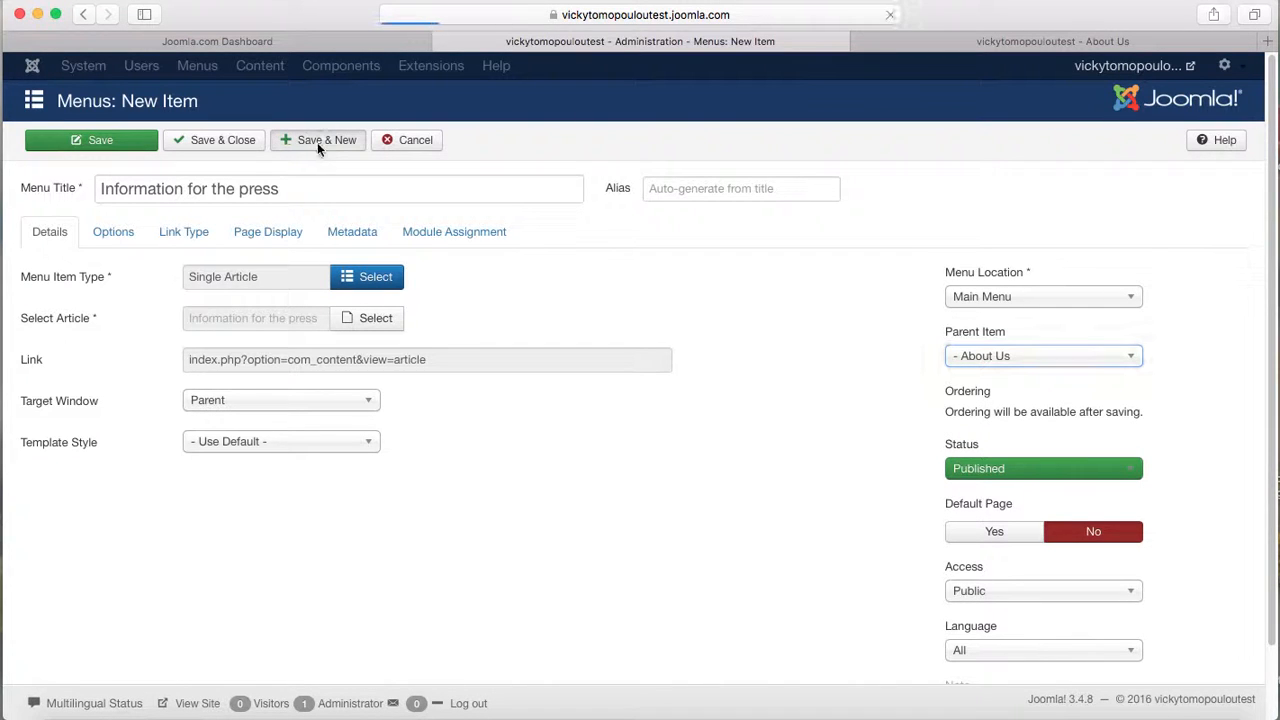
# - Title the blank menu item Executives and make it a Single Article type linked to the Executives article
pyautogui.click(110, 250)
pyautogui.write('Executives')
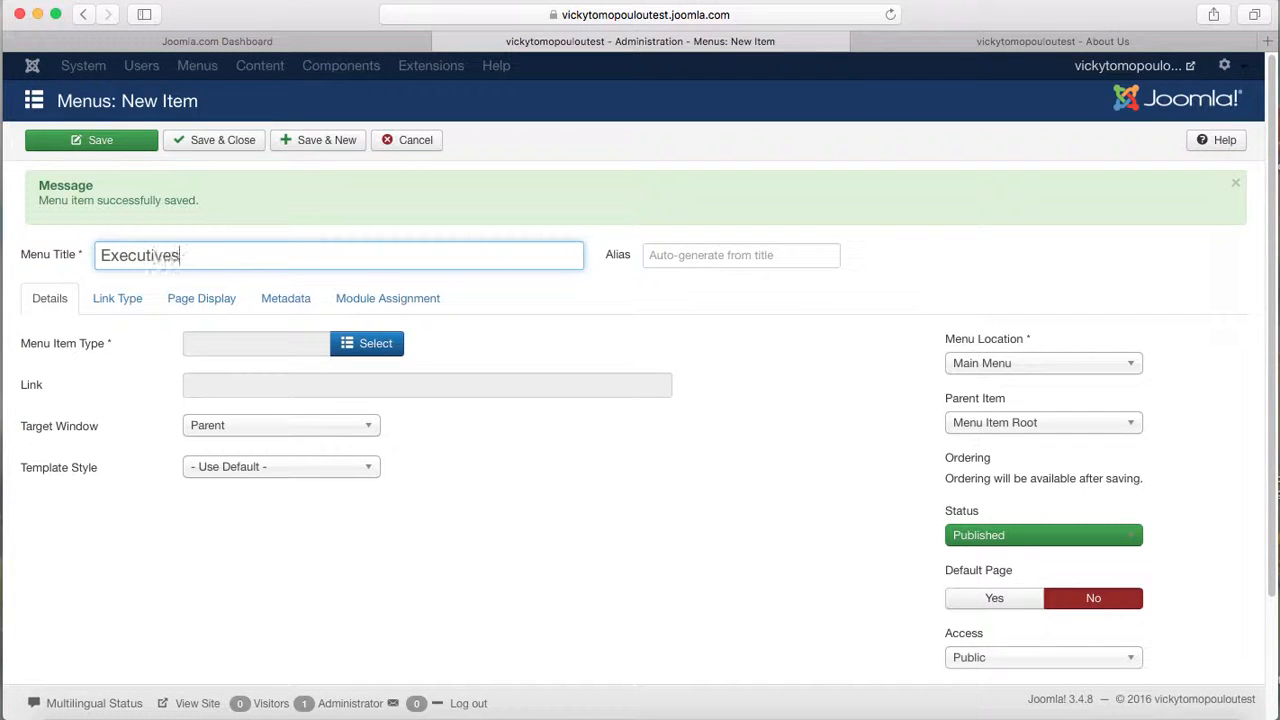
pyautogui.click(366, 349)
pyautogui.click(180, 160)
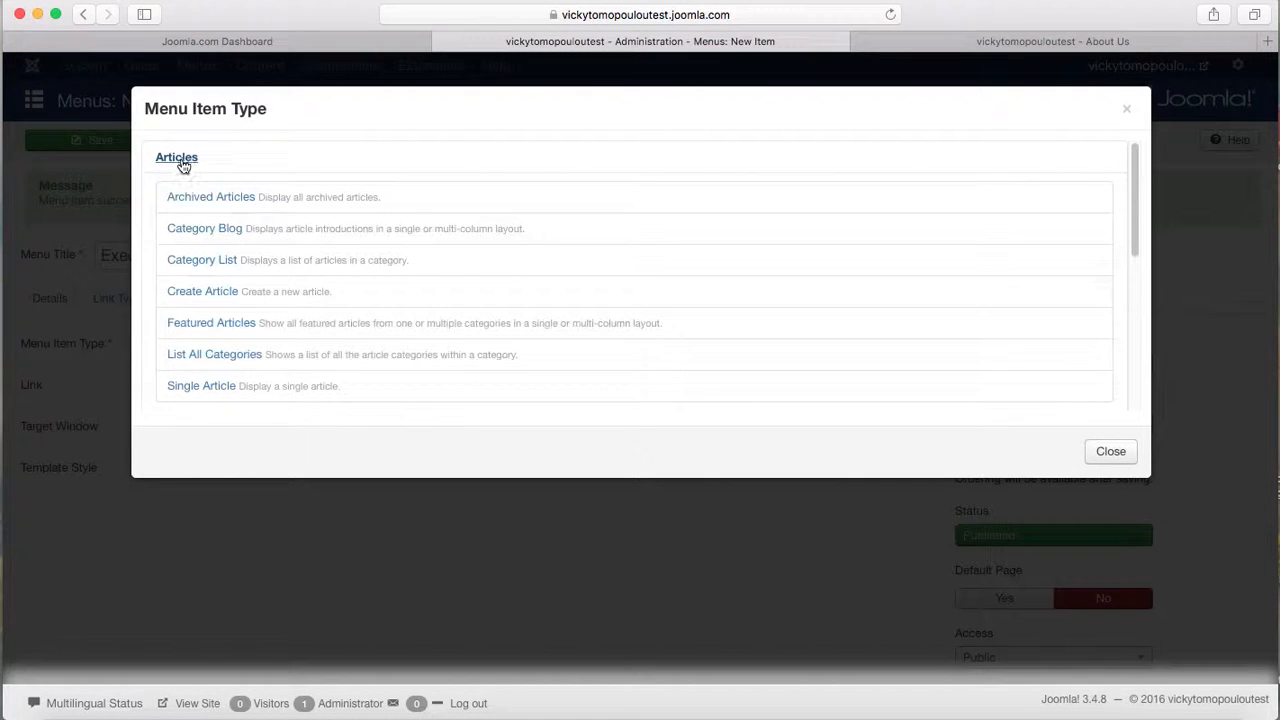
pyautogui.click(178, 387)
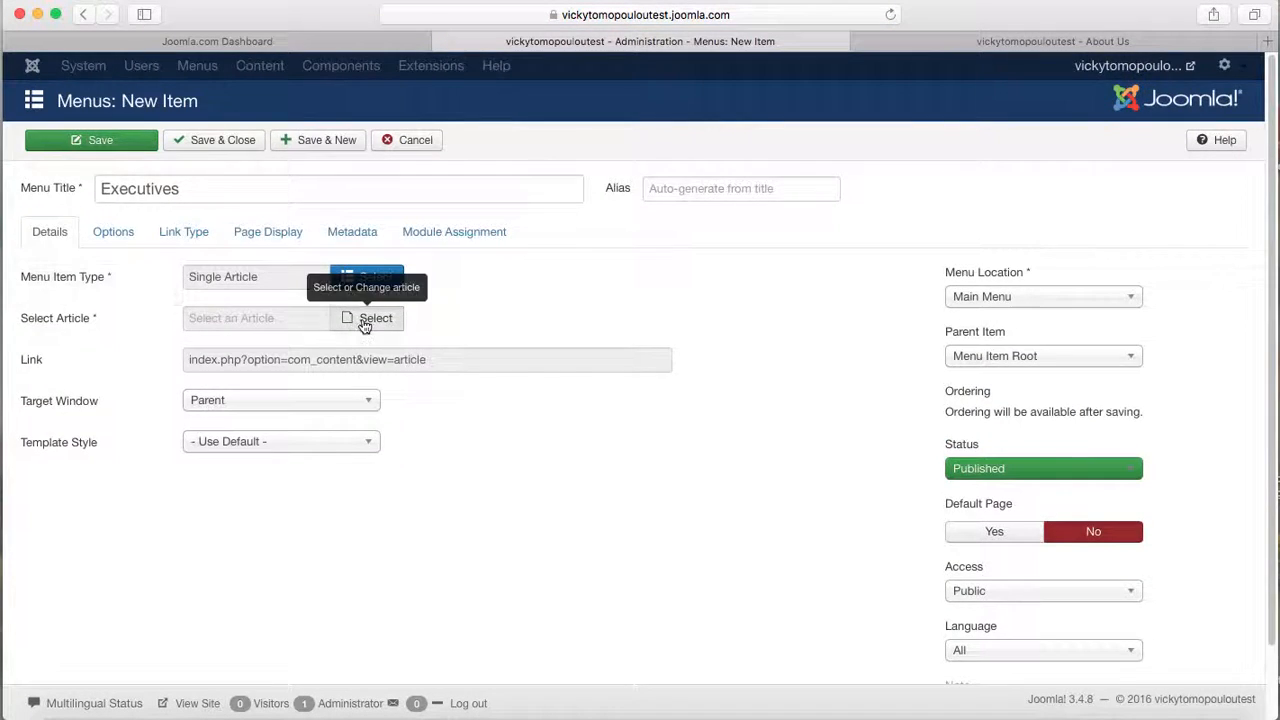
pyautogui.click(365, 320)
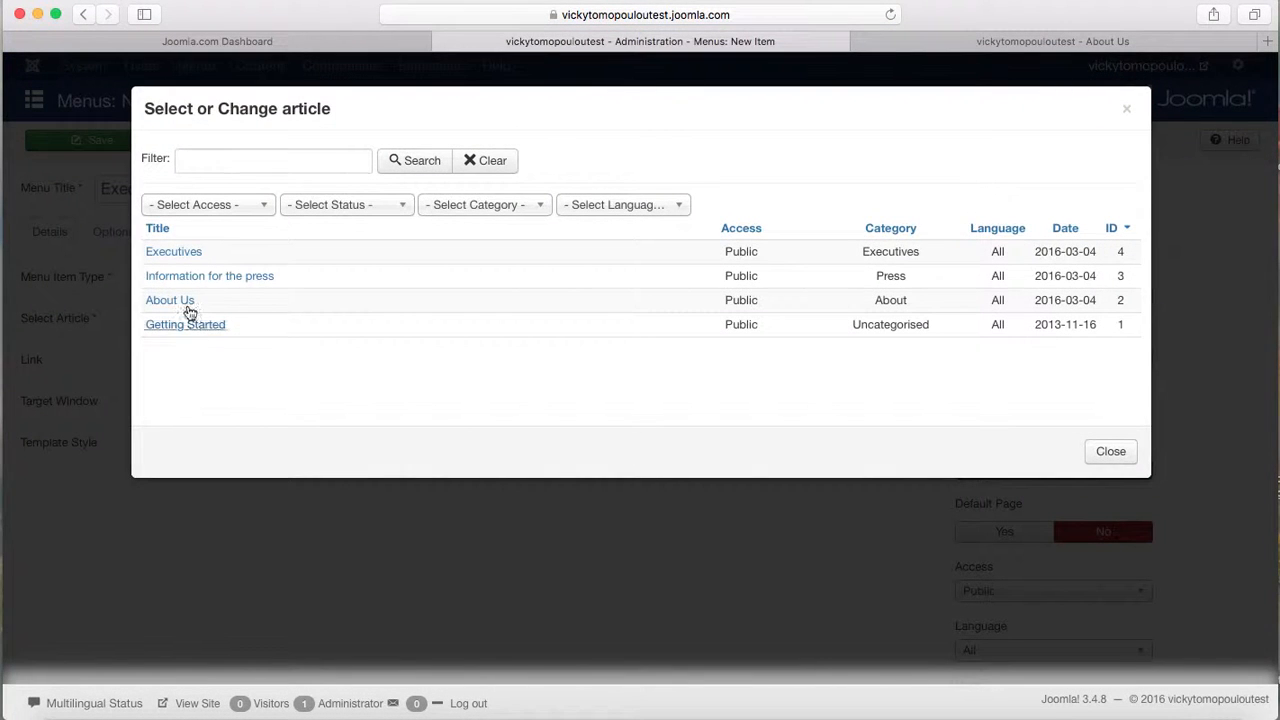
pyautogui.click(180, 251)
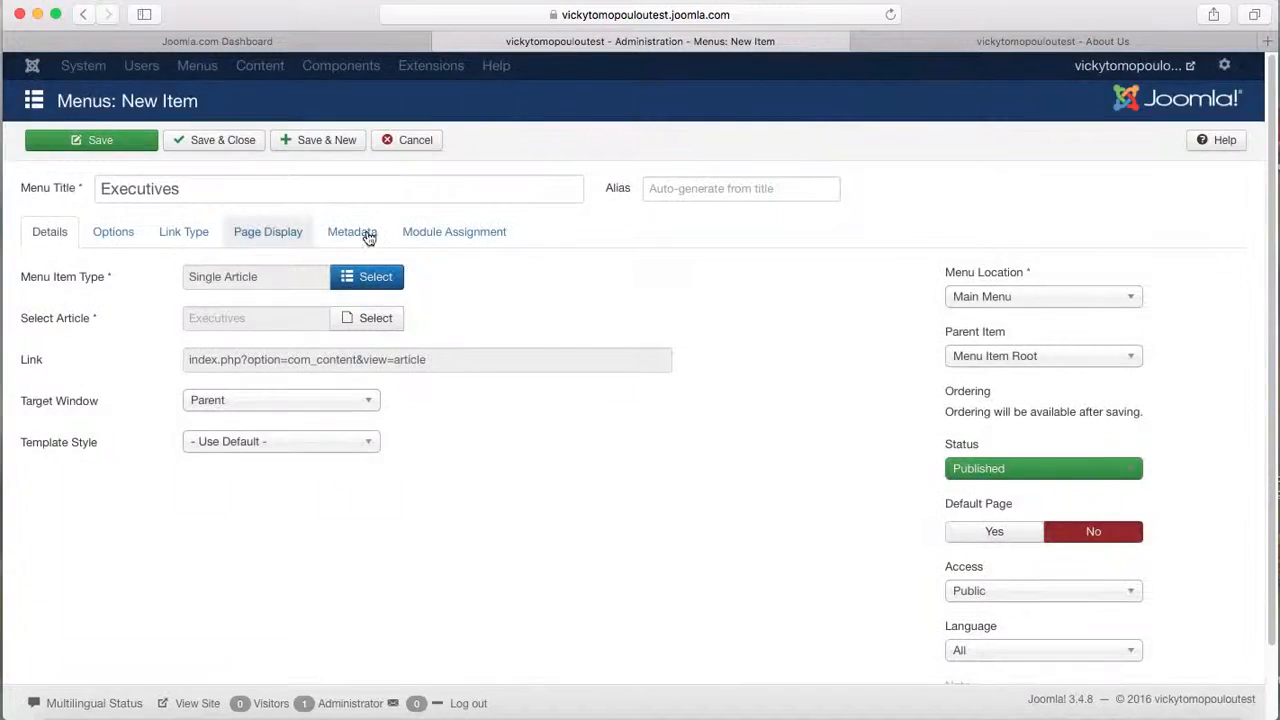
# - Set About Us as the Executives menu item's parent, then save and close it
pyautogui.click(1018, 358)
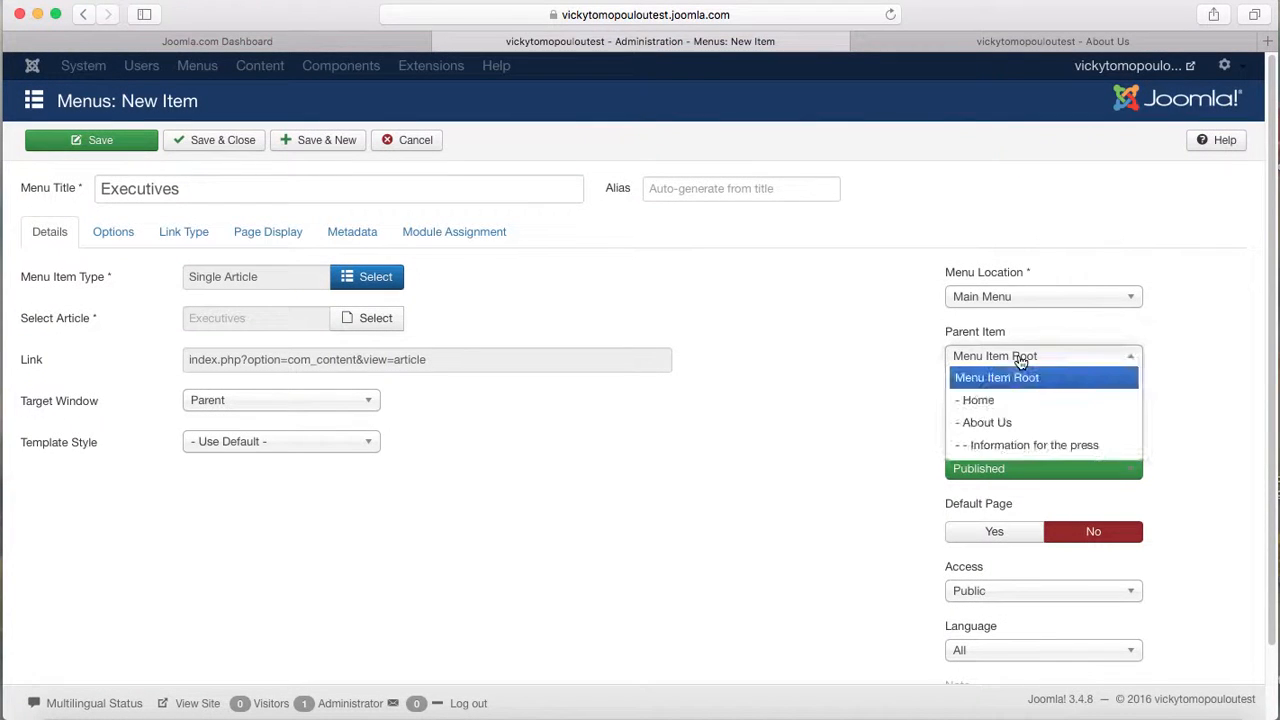
pyautogui.click(993, 423)
pyautogui.click(238, 141)
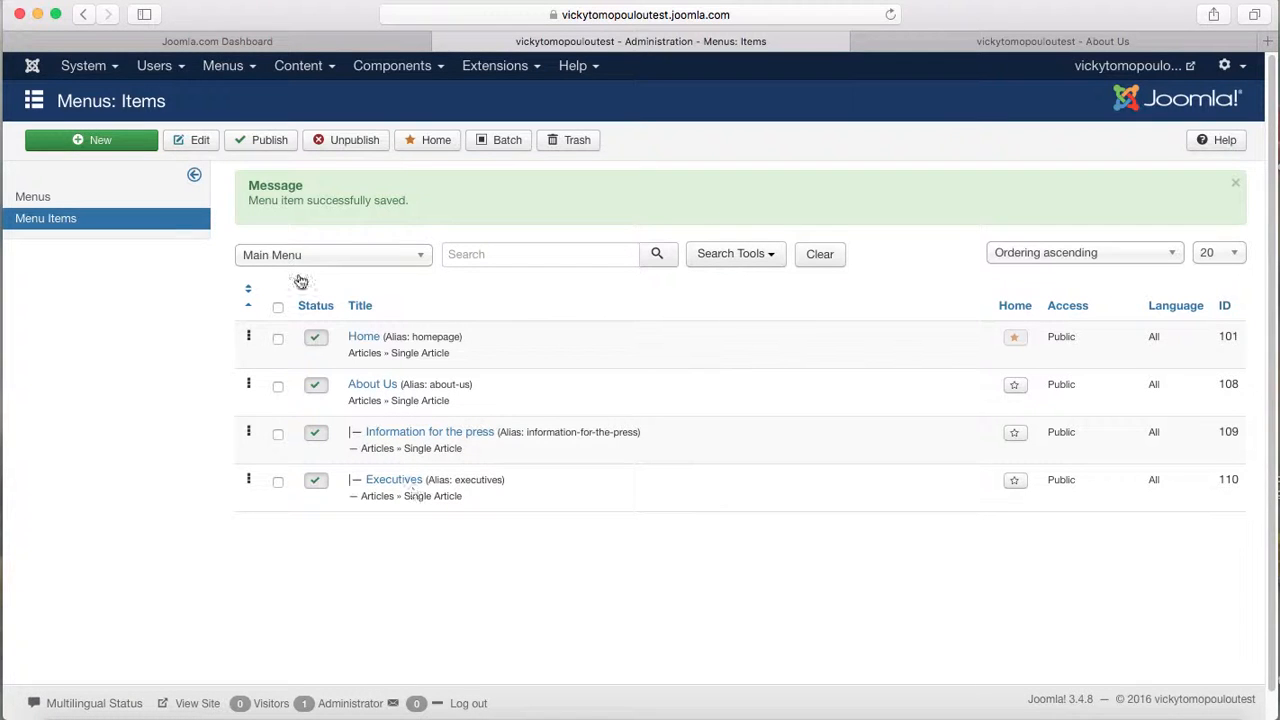
# - Reload the public site, view the press and Executives pages under About Us, and return to the menu items administration
pyautogui.click(1073, 44)
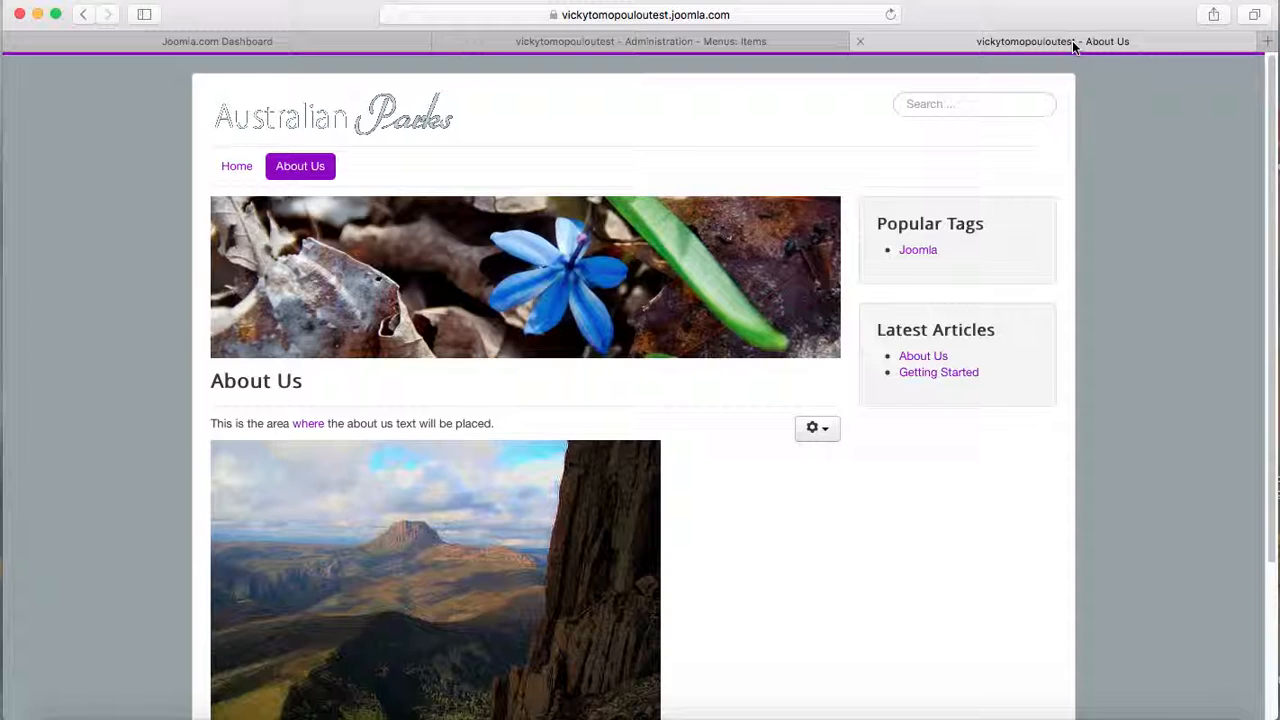
pyautogui.click(890, 14)
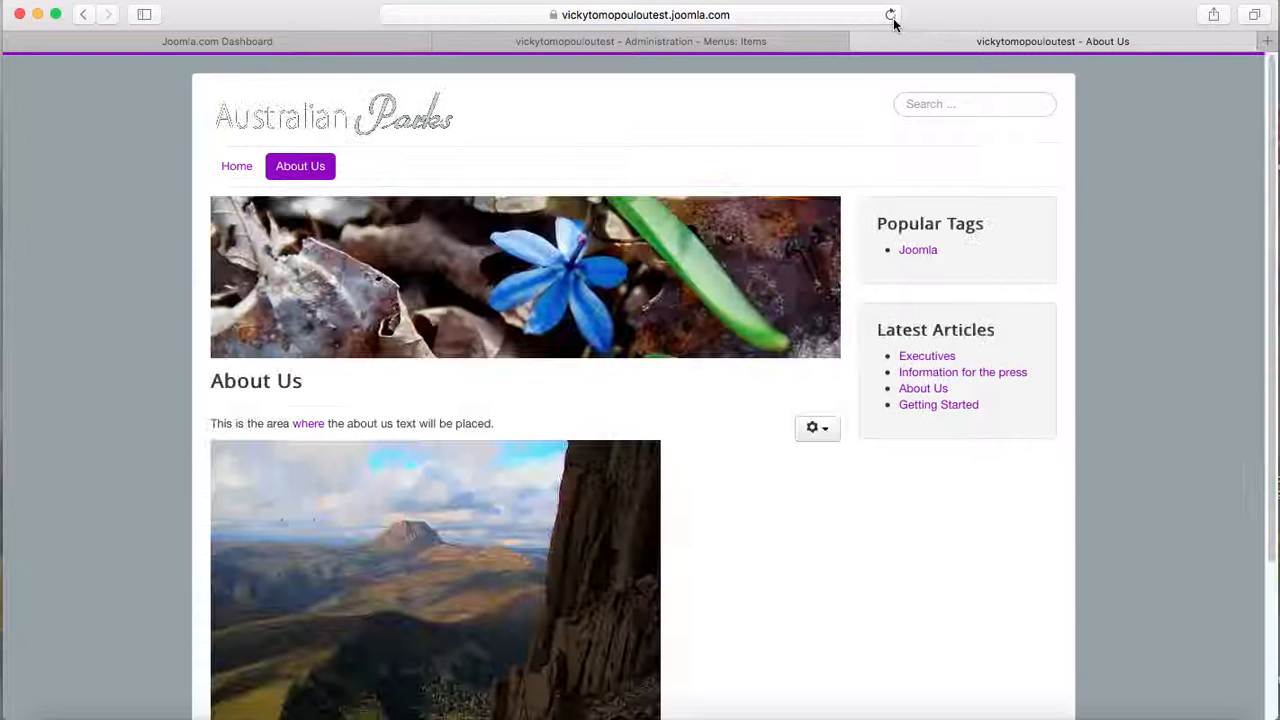
pyautogui.moveTo(282, 168)
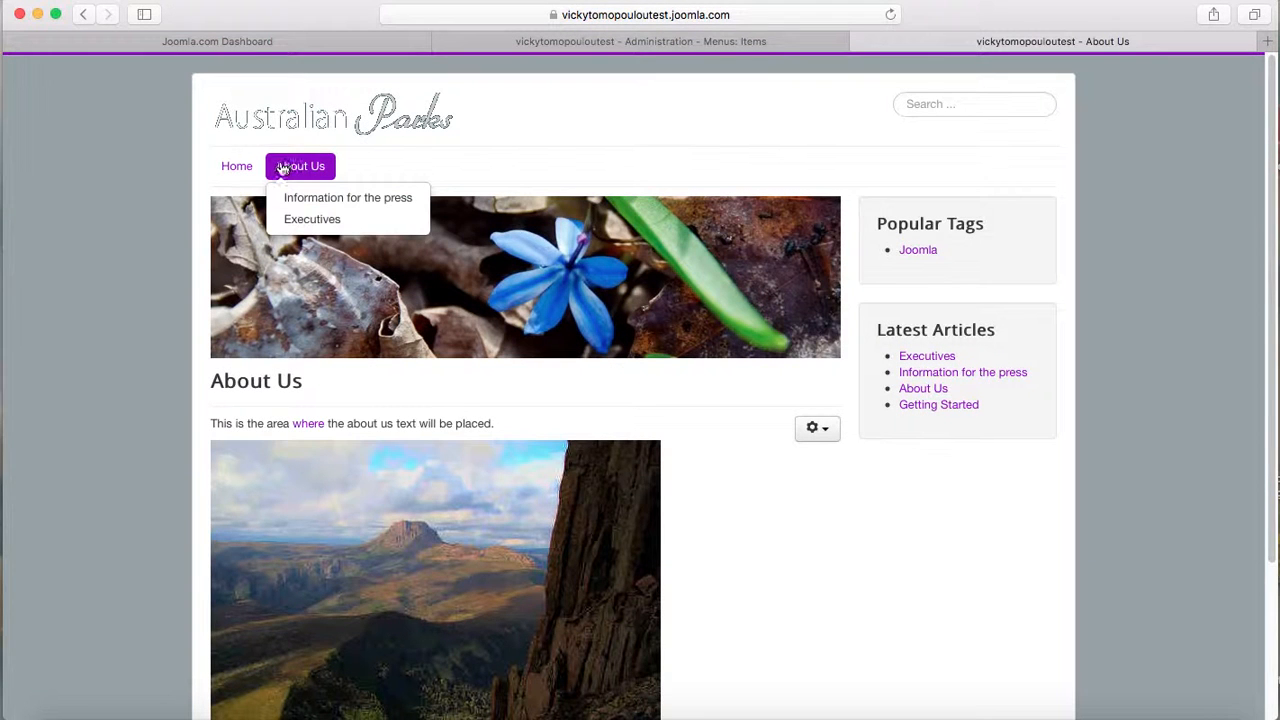
pyautogui.click(326, 200)
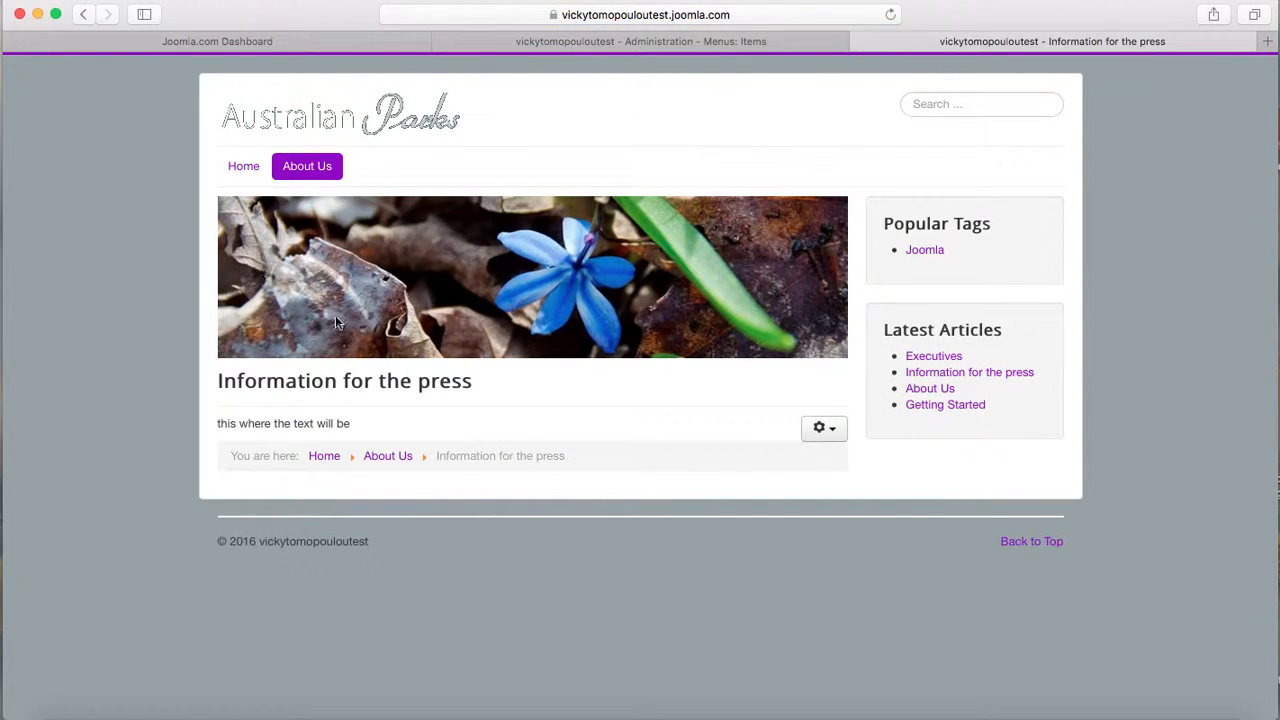
pyautogui.moveTo(312, 172)
pyautogui.click(313, 222)
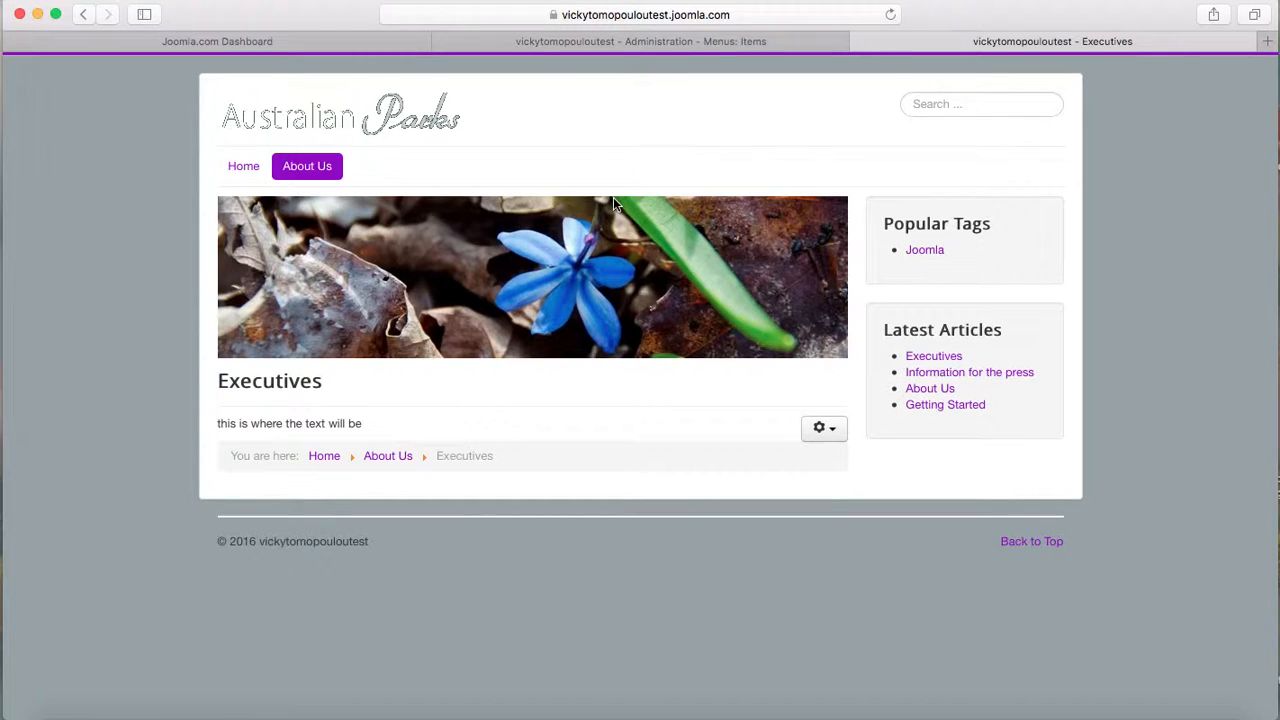
pyautogui.click(672, 44)
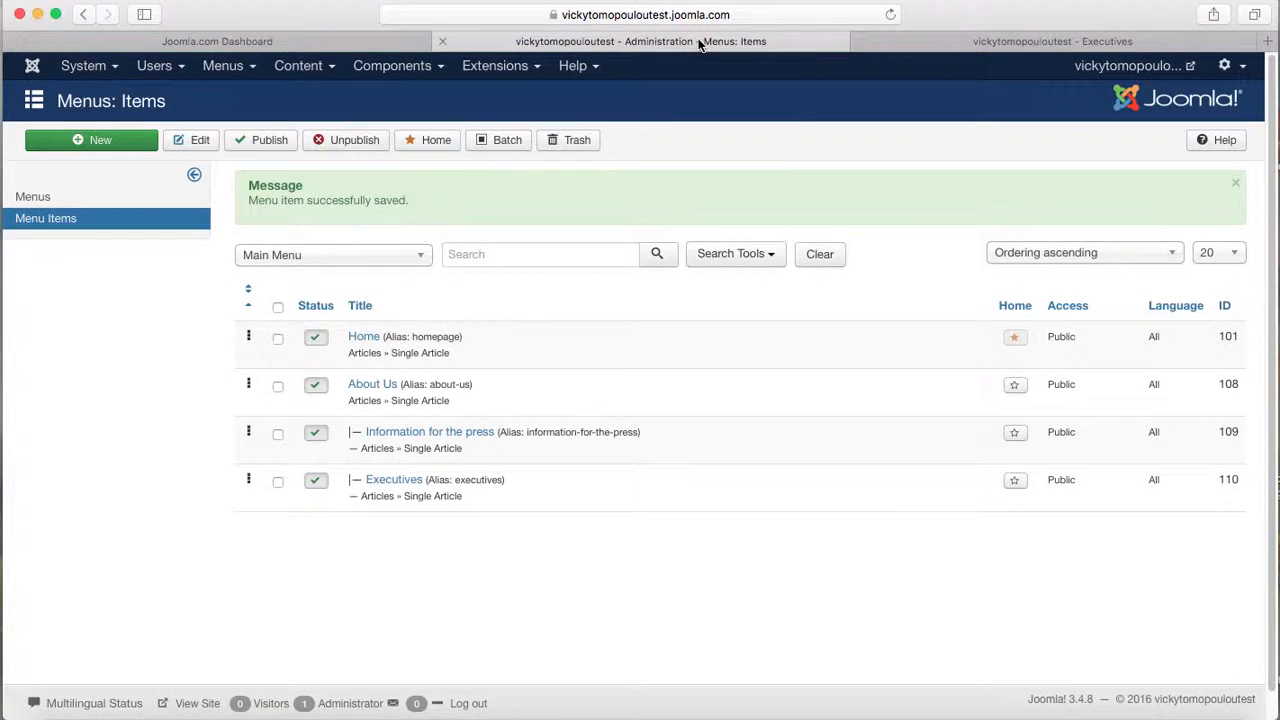